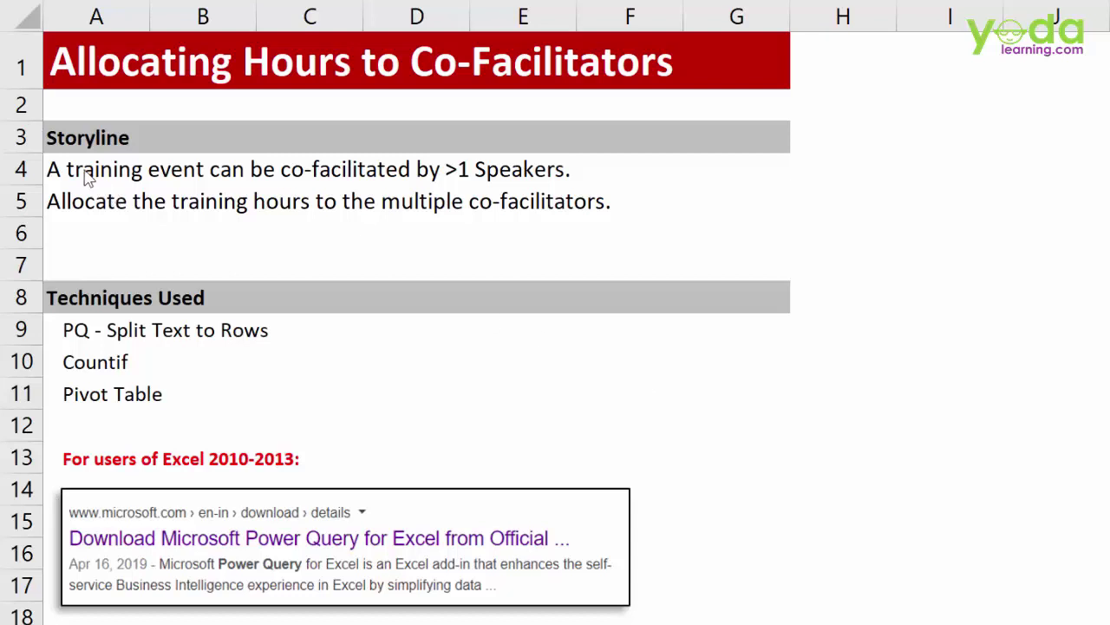
# Step: Bold the first storyline sentence in A4:B4 and move to the training data sheet
pyautogui.press('Up')
pyautogui.press('Up')
pyautogui.press('Up')
pyautogui.press('Up')
pyautogui.moveTo(57, 170); pyautogui.dragTo(187, 171)
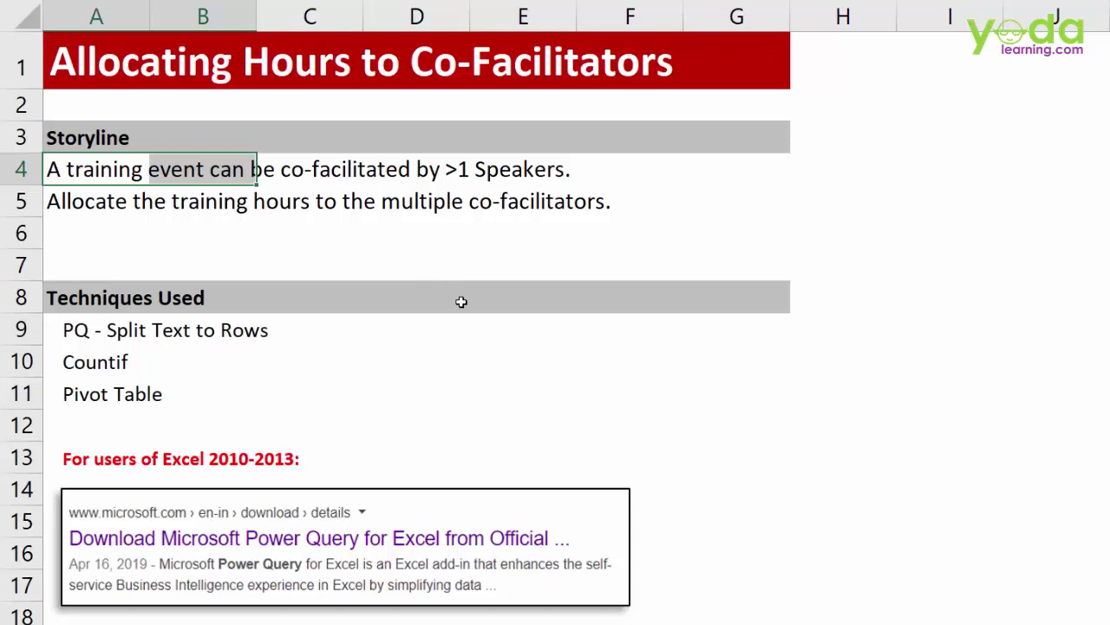
pyautogui.hotkey('ctrl', 'b')
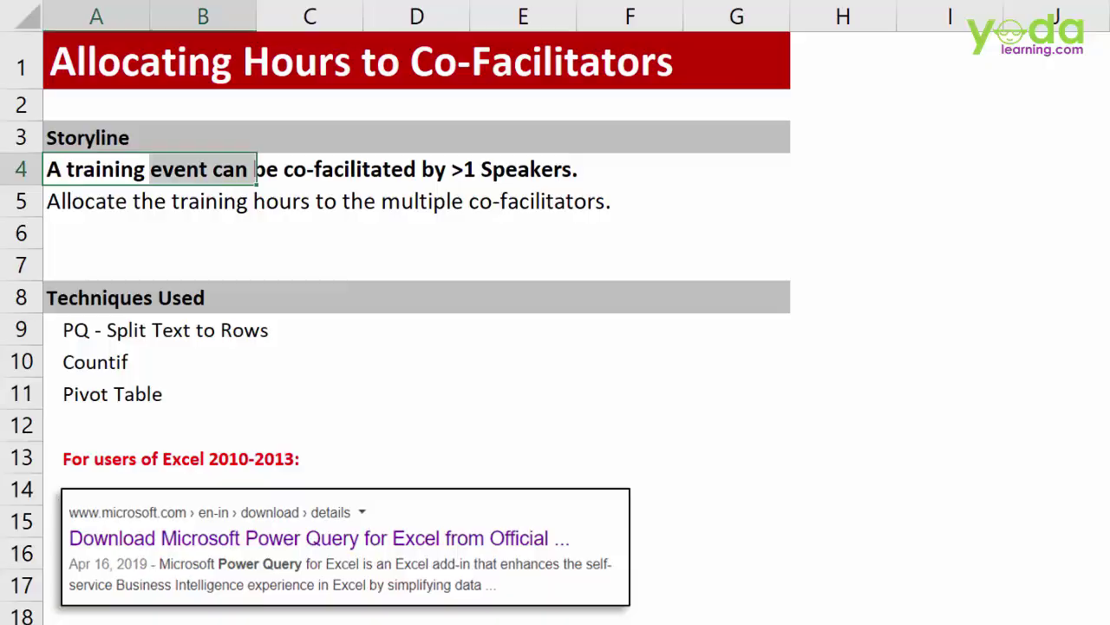
pyautogui.hotkey('ctrl', 'pagedown')
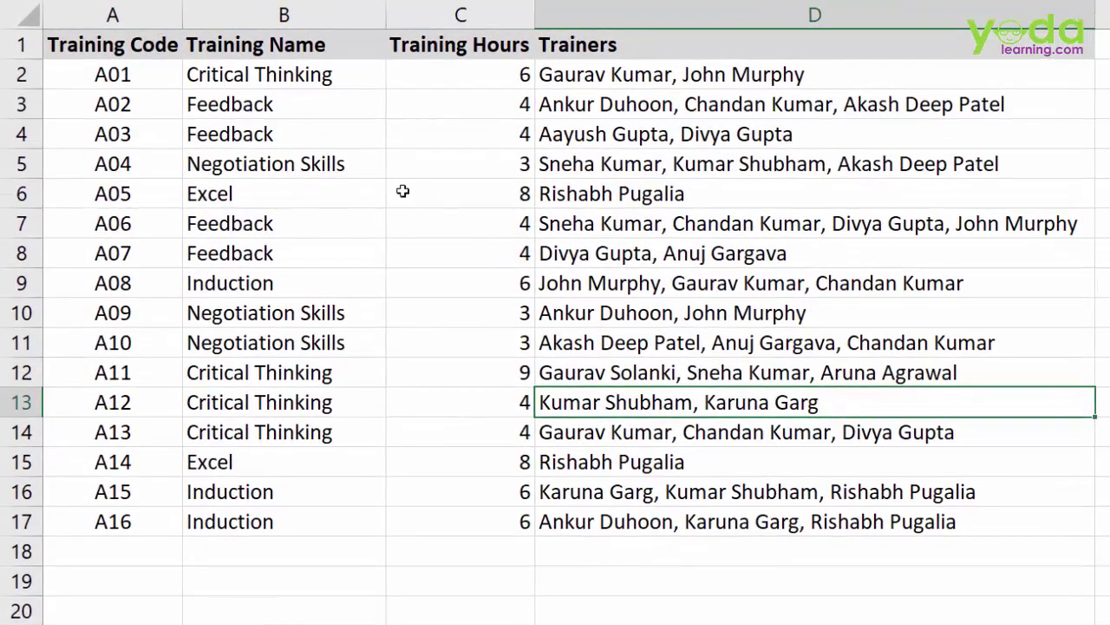
pyautogui.click(19, 75)
pyautogui.click(269, 78)
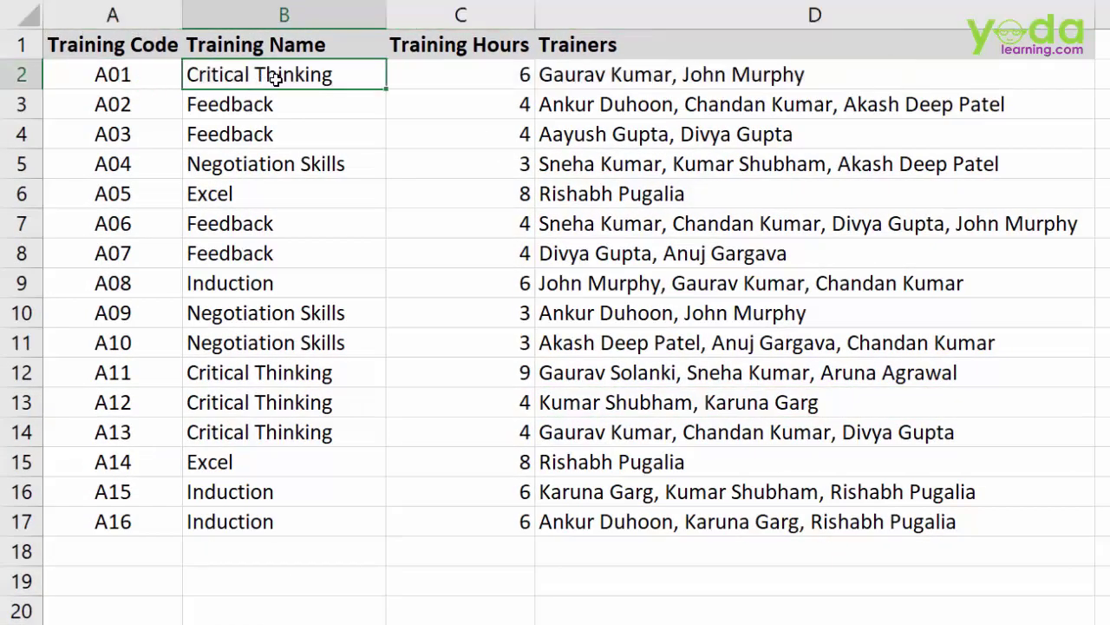
pyautogui.click(491, 12)
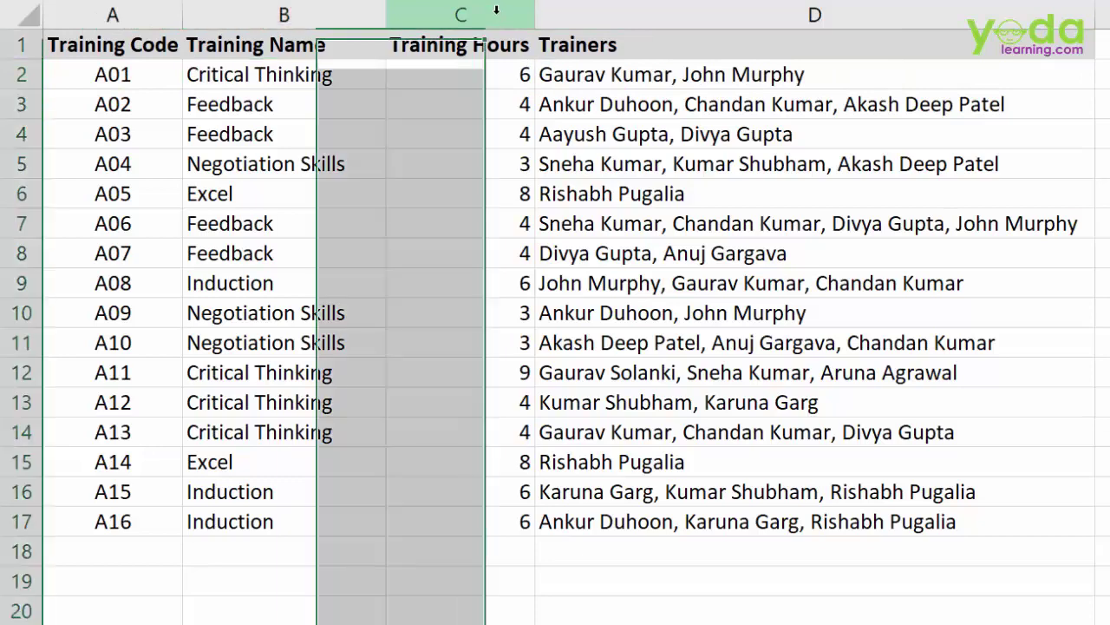
pyautogui.click(607, 76)
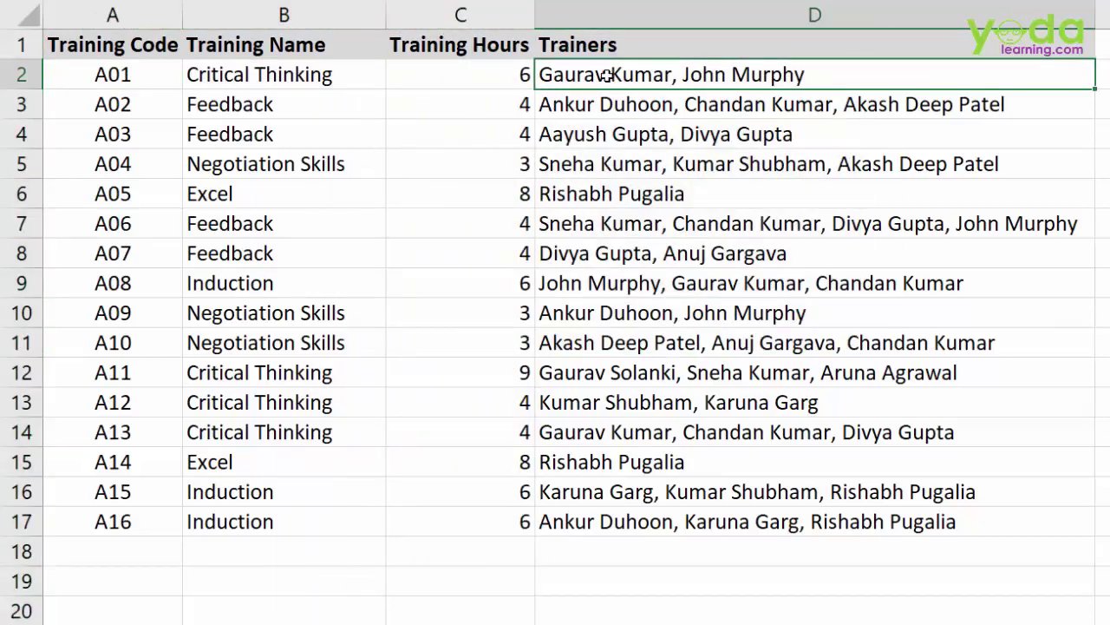
pyautogui.doubleClick(829, 76)
pyautogui.moveTo(831, 77); pyautogui.dragTo(446, 73)
pyautogui.moveTo(675, 74); pyautogui.dragTo(511, 70)
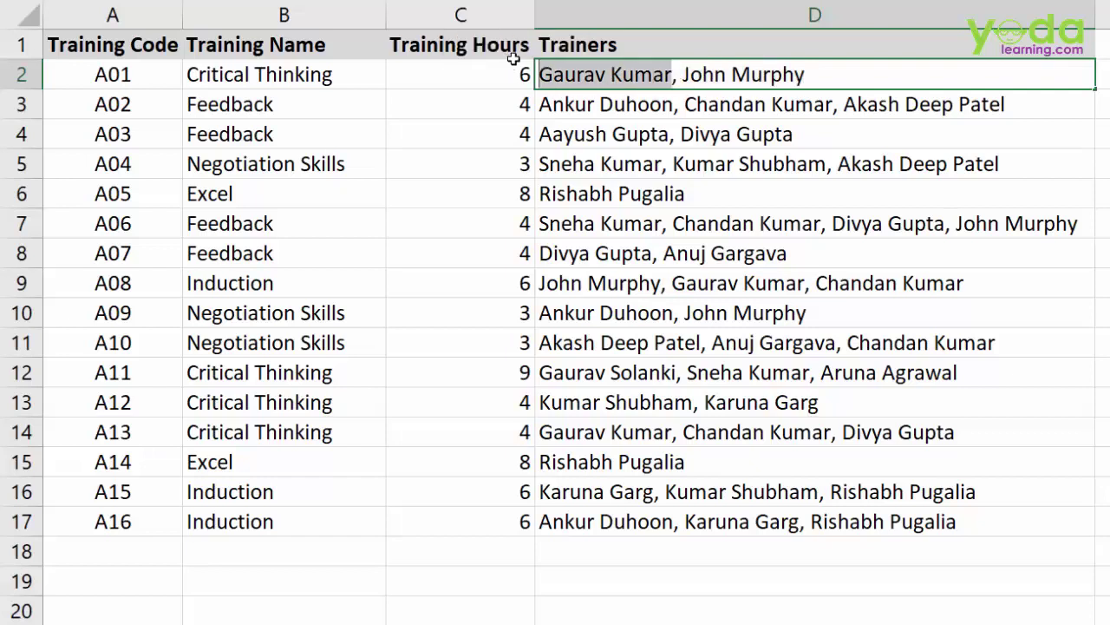
pyautogui.moveTo(682, 74); pyautogui.dragTo(828, 87)
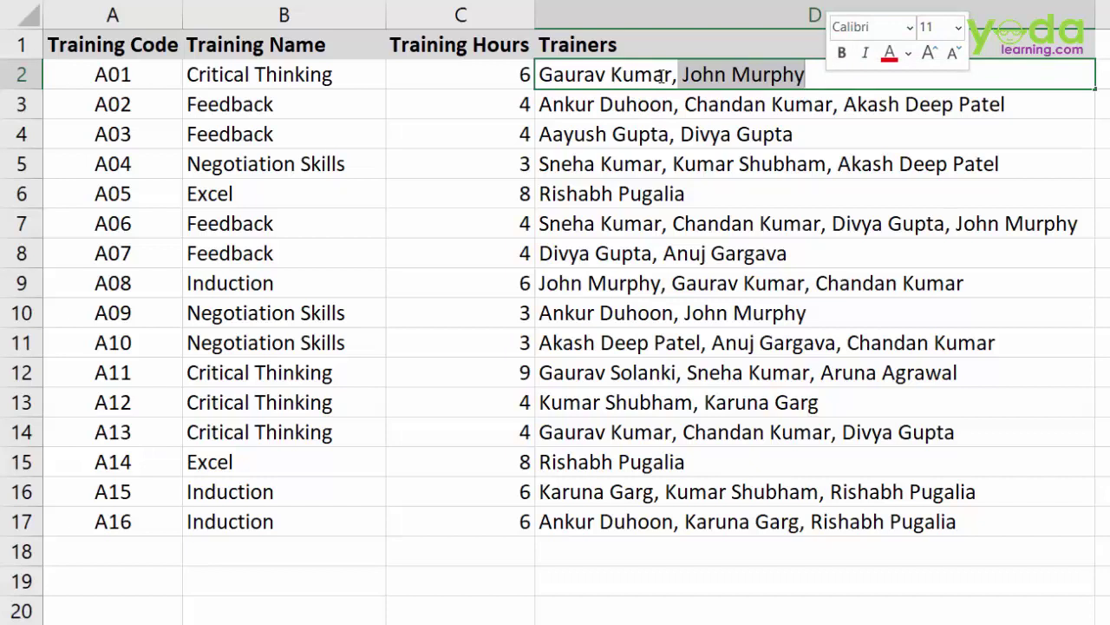
pyautogui.click(496, 78)
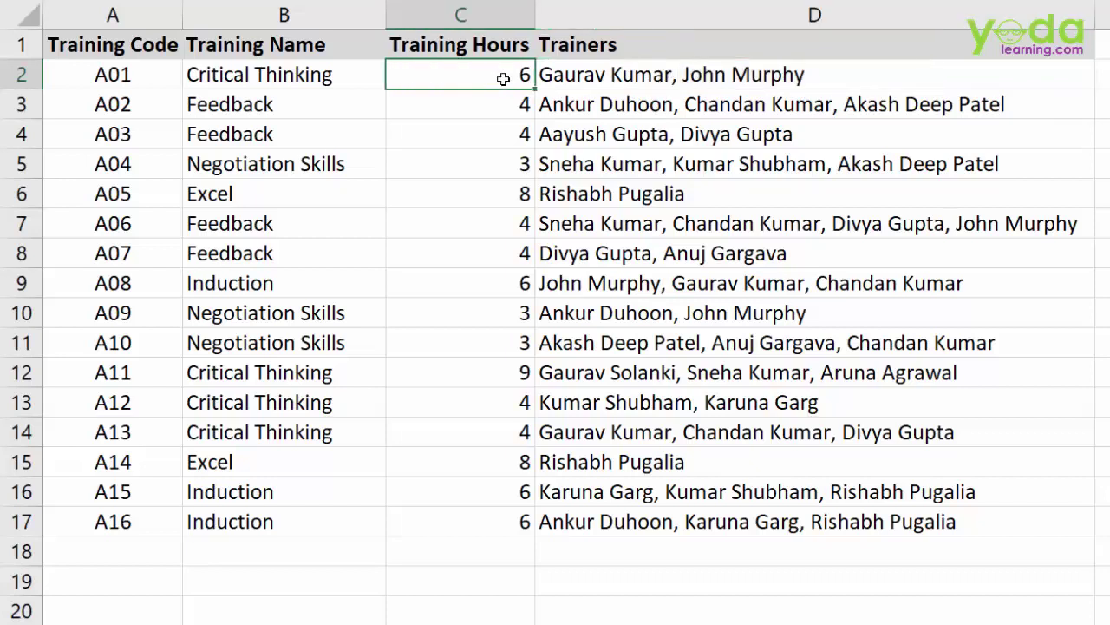
pyautogui.click(4, 106)
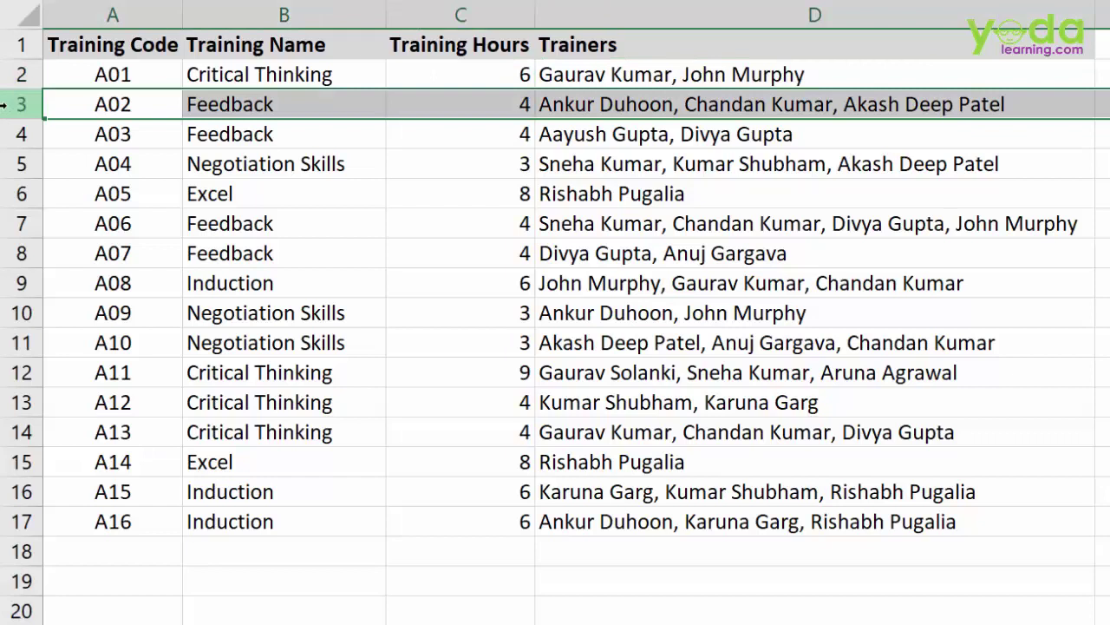
pyautogui.hotkey('ctrl', 'shift', '+')
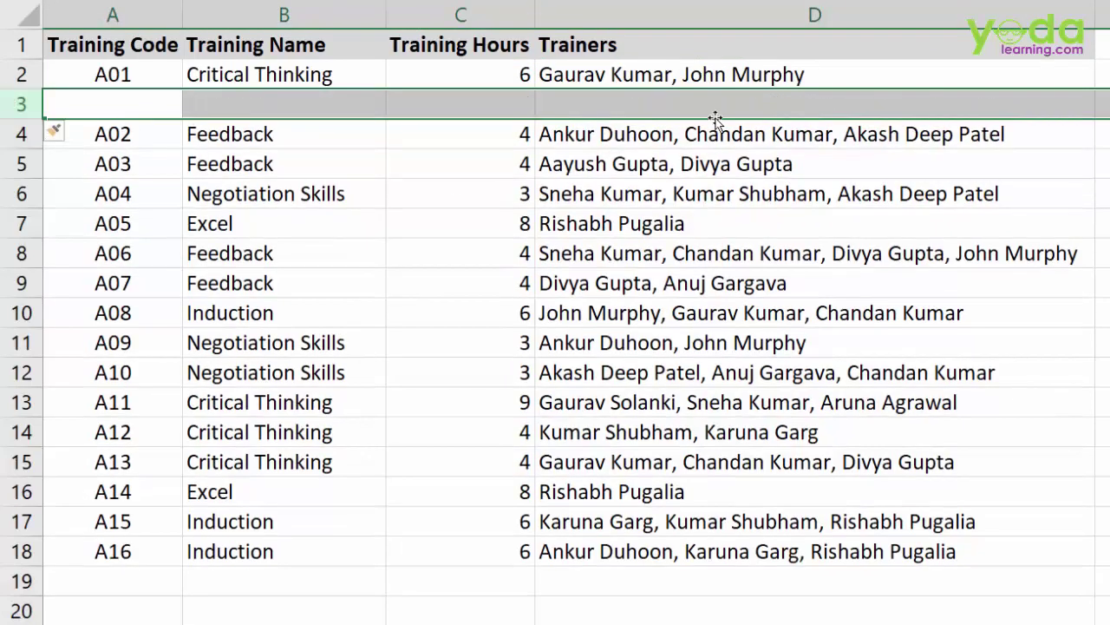
pyautogui.doubleClick(693, 77)
pyautogui.hotkey('shift', 'End')
pyautogui.hotkey('ctrl', 'x')
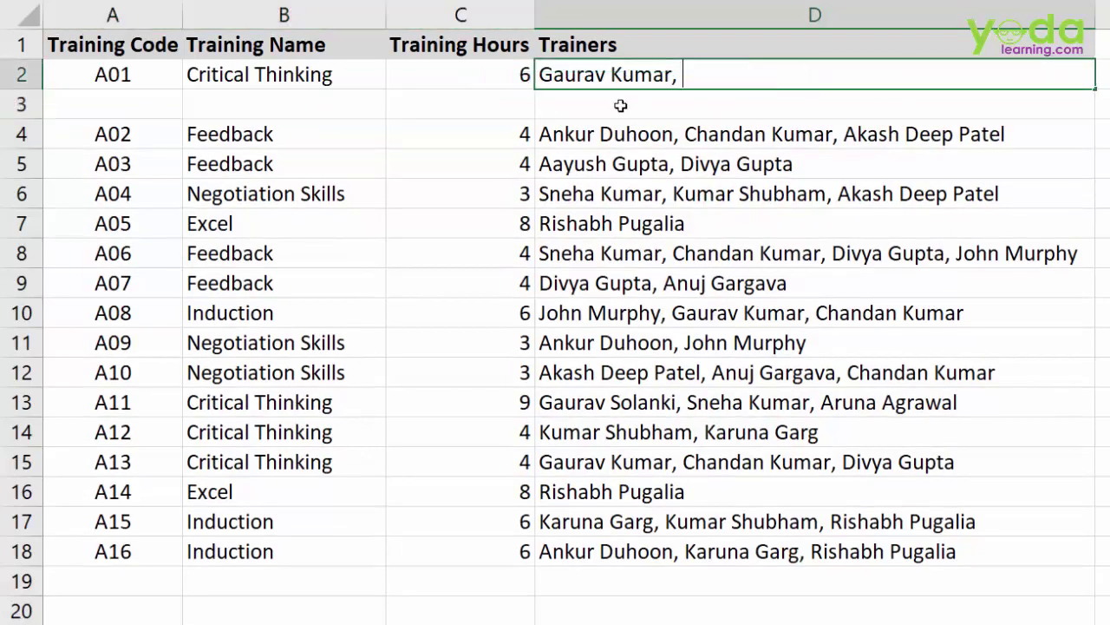
pyautogui.doubleClick(622, 106)
pyautogui.hotkey('ctrl', 'v')
pyautogui.click(625, 198)
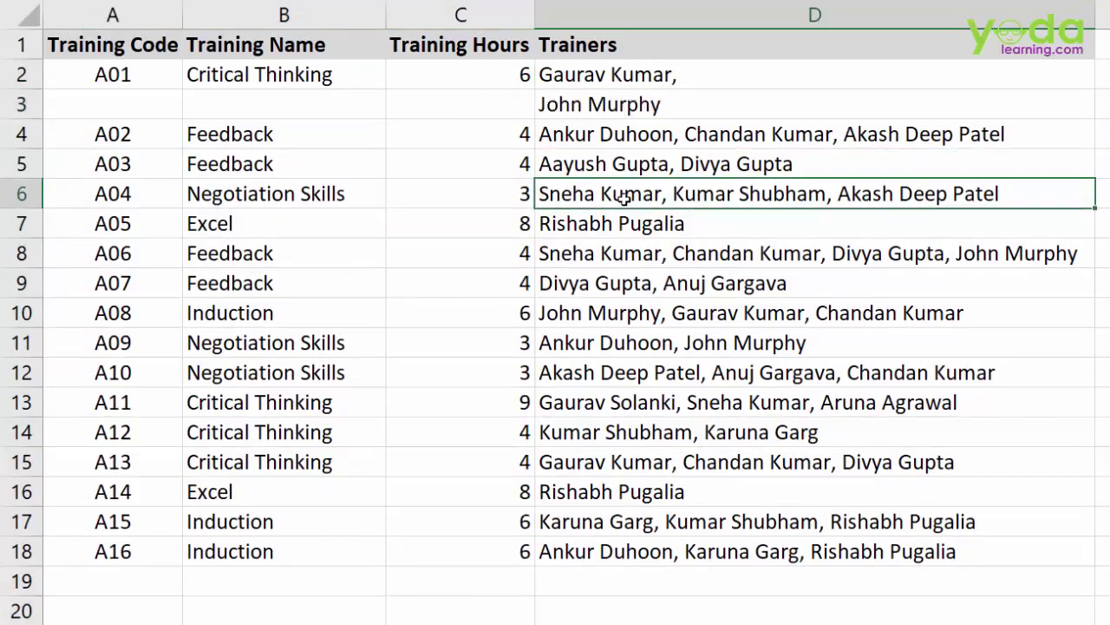
pyautogui.click(519, 73)
pyautogui.moveTo(519, 73); pyautogui.dragTo(513, 95)
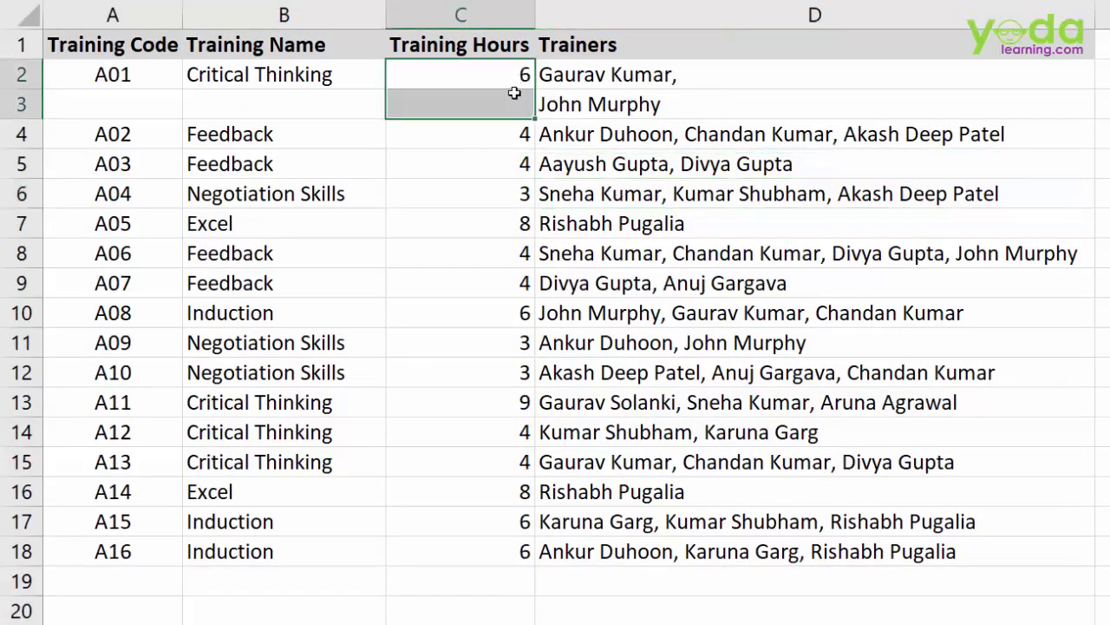
pyautogui.write('3')
pyautogui.hotkey('ctrl', 'Return')
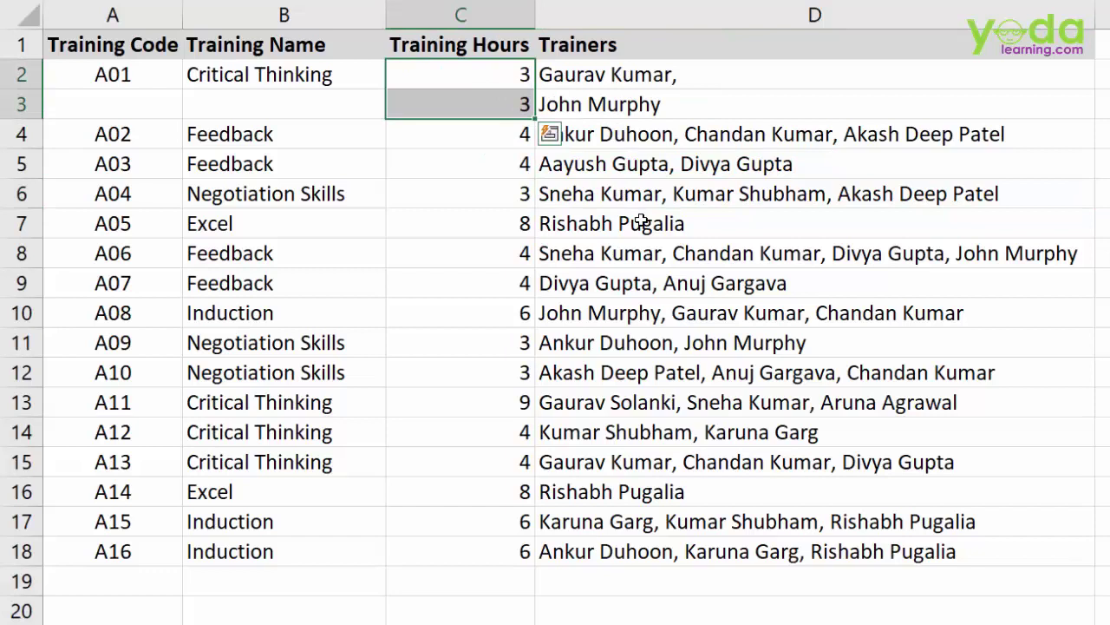
pyautogui.click(640, 221)
pyautogui.click(10, 165)
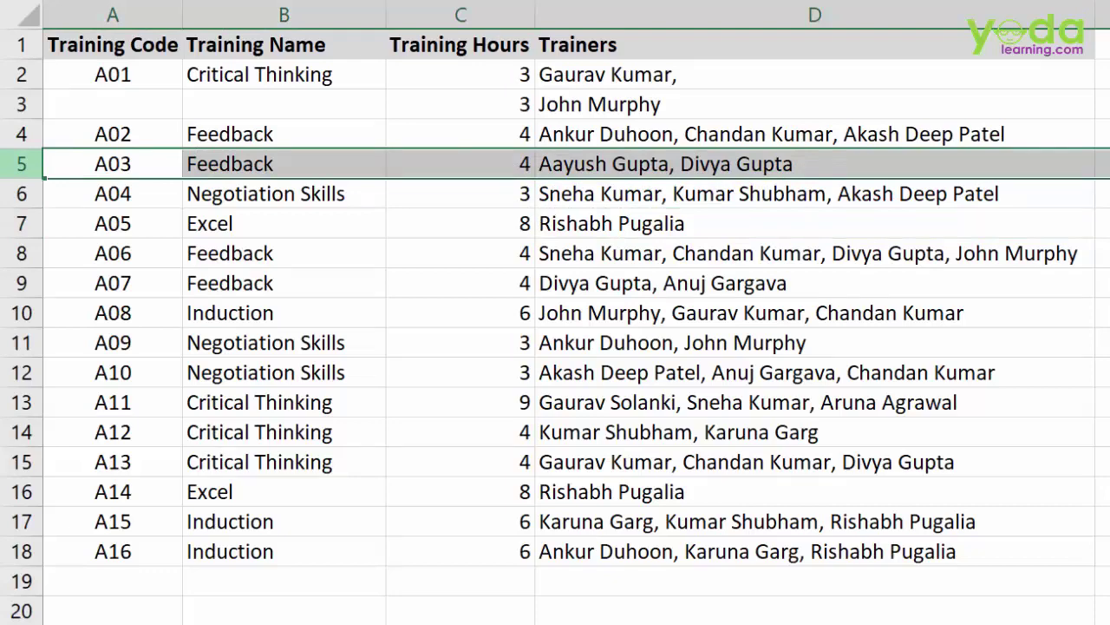
pyautogui.hotkey('ctrl', 'shift', '=')
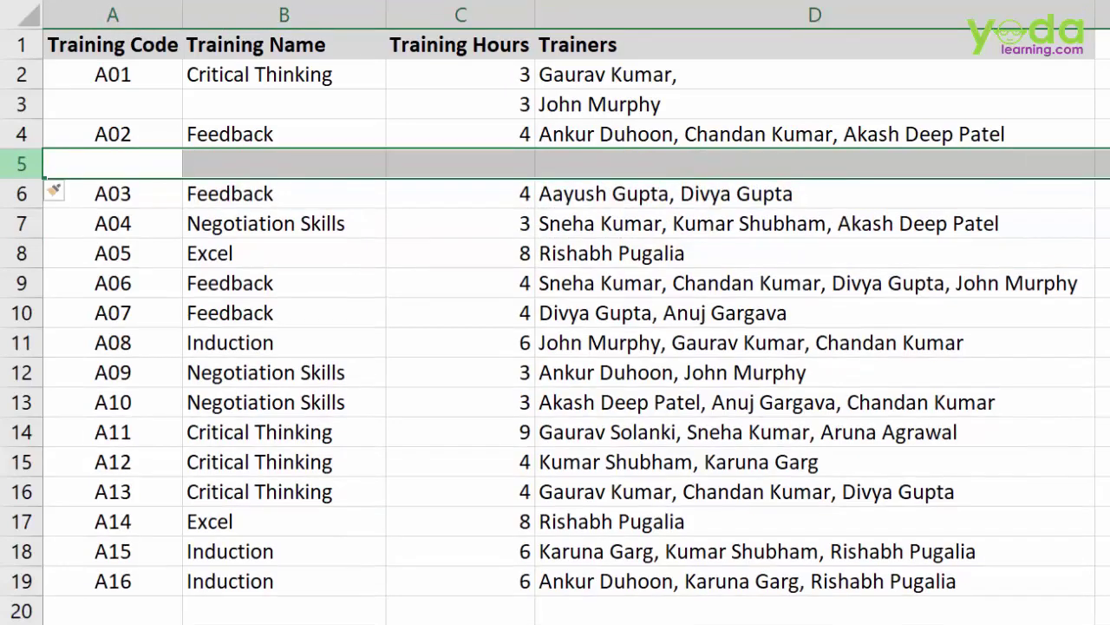
pyautogui.hotkey('ctrl', 'shift', '=')
pyautogui.moveTo(496, 139); pyautogui.dragTo(506, 192)
pyautogui.click(498, 132)
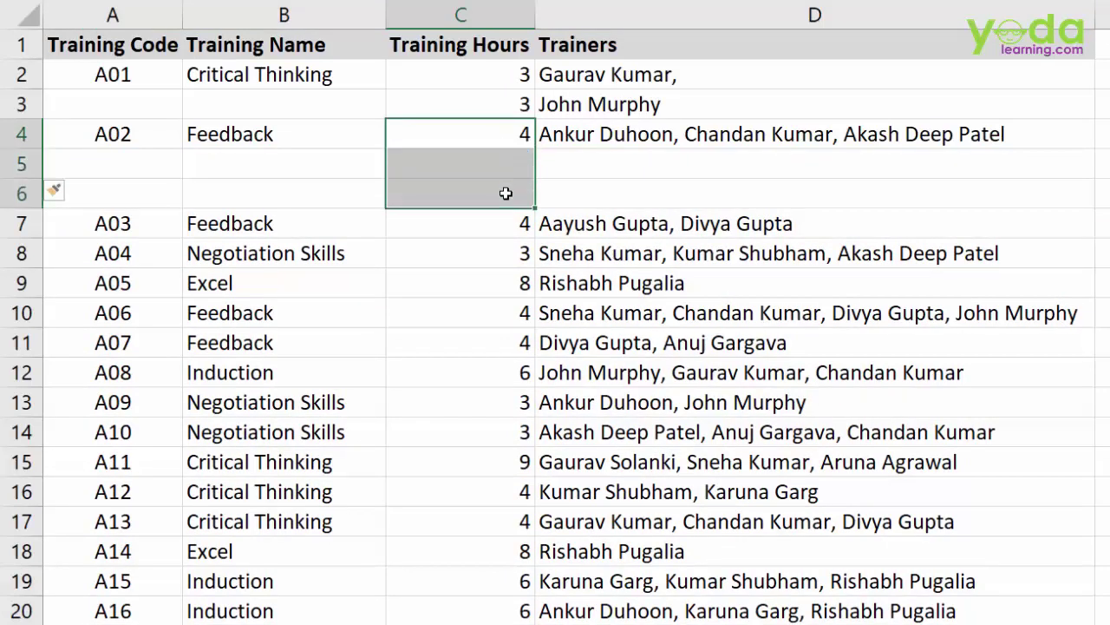
pyautogui.doubleClick(685, 135)
pyautogui.moveTo(684, 135); pyautogui.dragTo(827, 133)
pyautogui.click(598, 168)
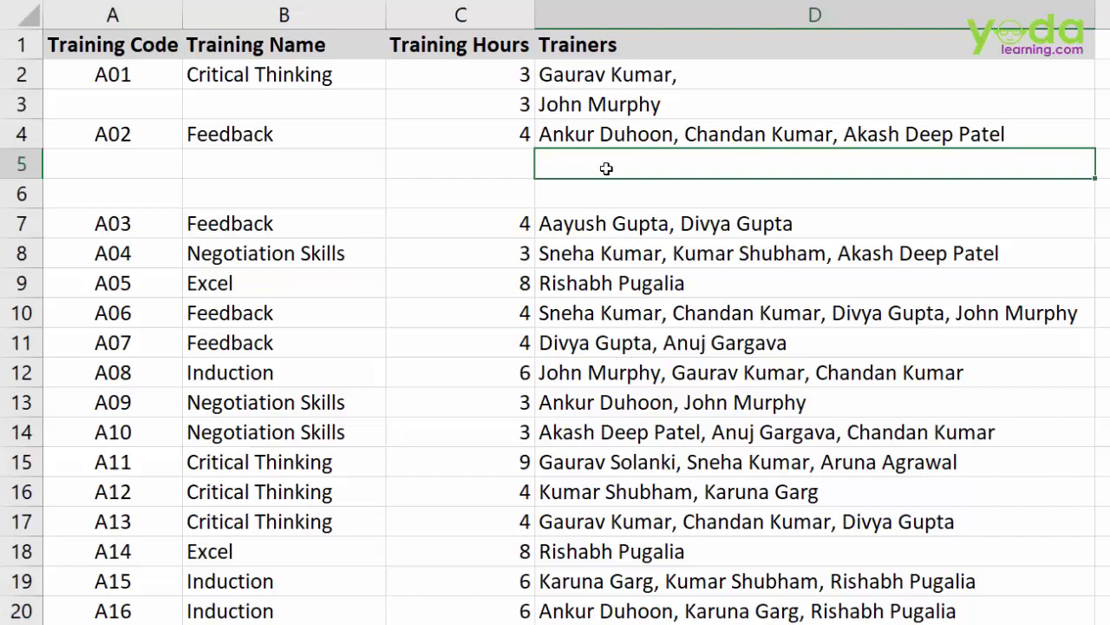
pyautogui.doubleClick(843, 134)
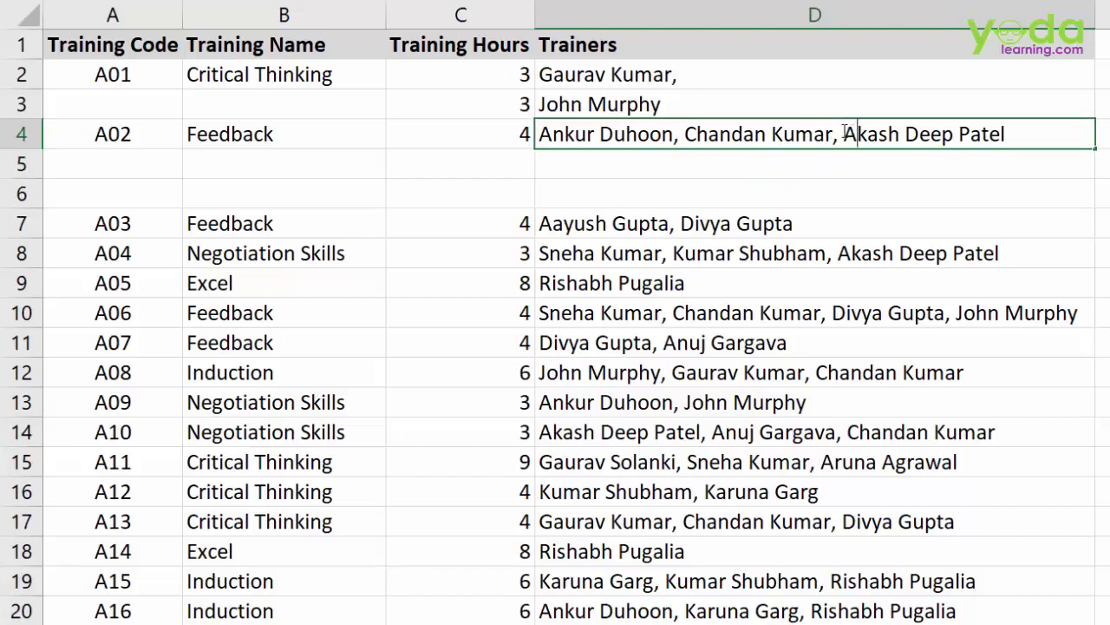
pyautogui.moveTo(843, 134); pyautogui.dragTo(1006, 134)
pyautogui.click(604, 199)
pyautogui.press('Up')
pyautogui.press('Up')
pyautogui.press('Down')
pyautogui.hotkey('shift', 'space')
pyautogui.hotkey('ctrl', '-')
pyautogui.hotkey('ctrl', '-')
pyautogui.press('Up')
pyautogui.press('Up')
pyautogui.press('Up')
pyautogui.press('Left')
pyautogui.write('6')
pyautogui.press('Return')
pyautogui.press('Delete')
pyautogui.press('Up')
pyautogui.press('Right')
pyautogui.press('F2')
pyautogui.write('John Murphy')
pyautogui.press('Return')
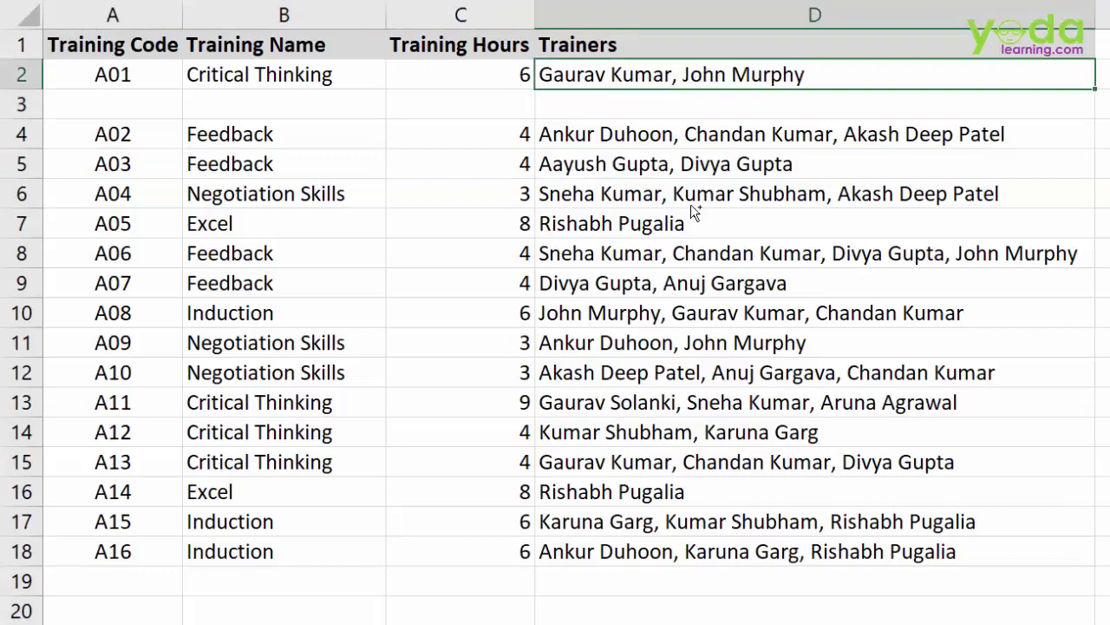
pyautogui.hotkey('shift', 'space')
pyautogui.hotkey('ctrl', '-')
pyautogui.press('Up')
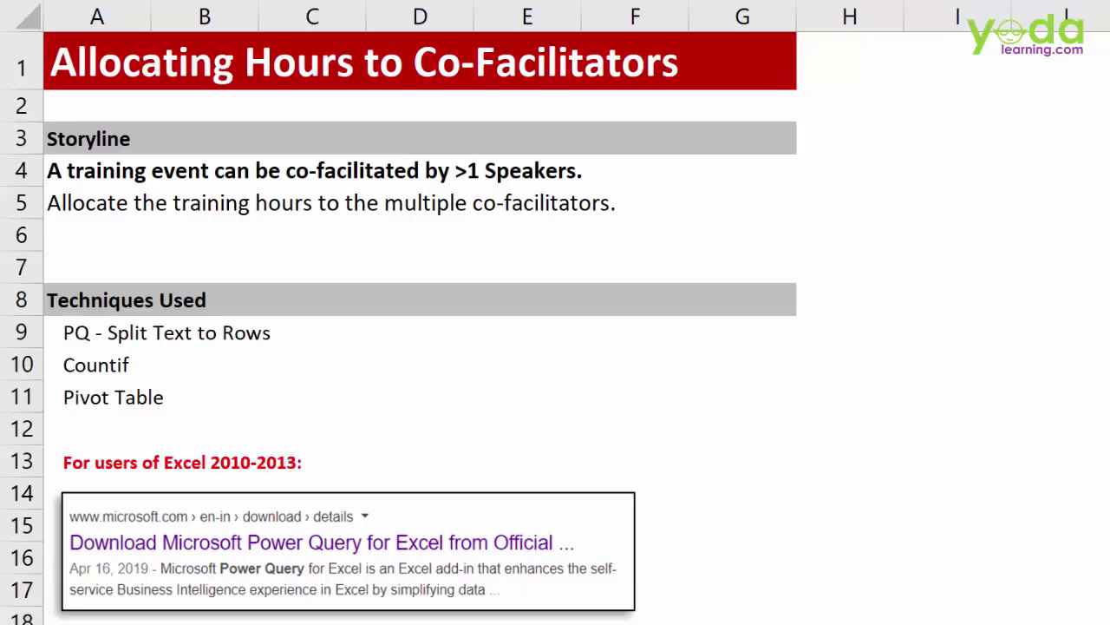
# Step: On the trainers sheet, select the Trainers data in column D
pyautogui.click(95, 170)
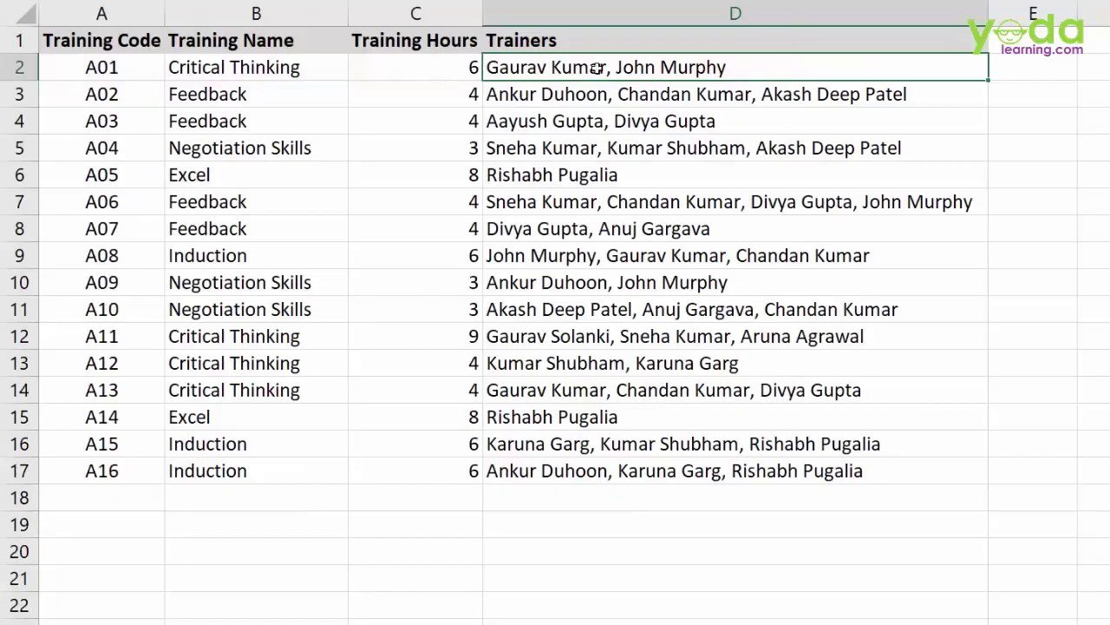
pyautogui.click(606, 183)
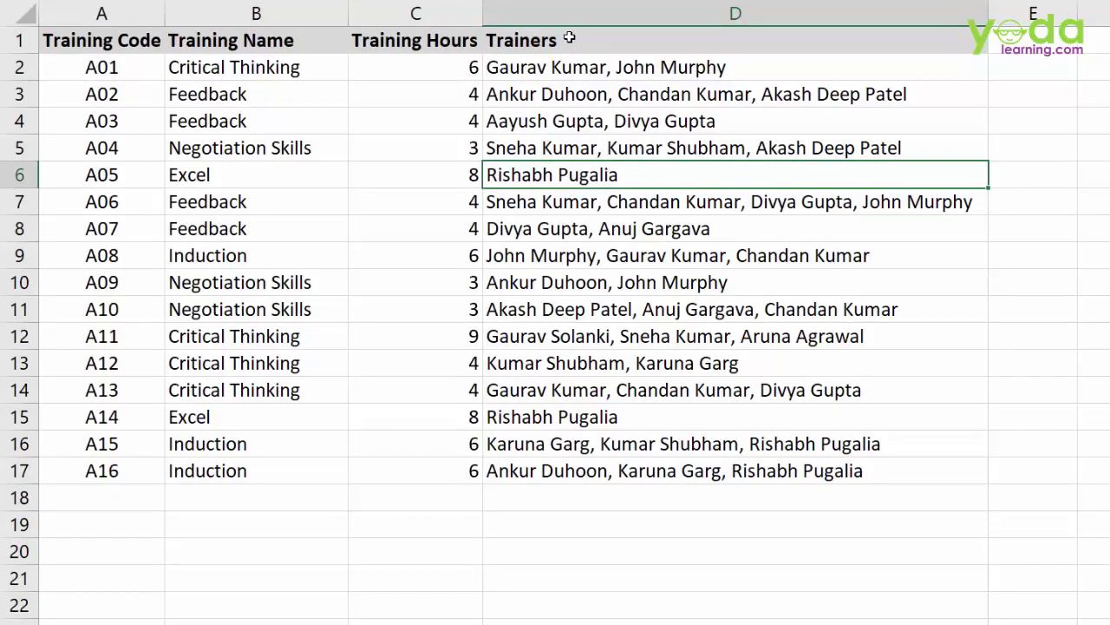
pyautogui.moveTo(570, 39); pyautogui.dragTo(503, 468)
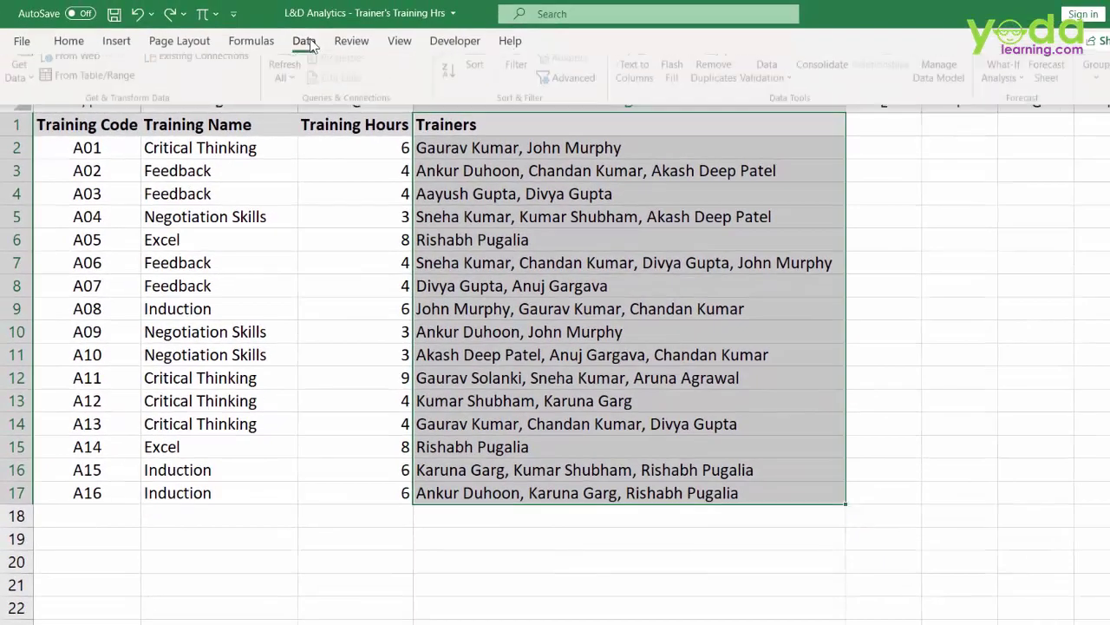
# Step: Run Text to Columns on Trainers, spreading extra trainers into columns E–G, then select D1:D17
pyautogui.click(310, 27)
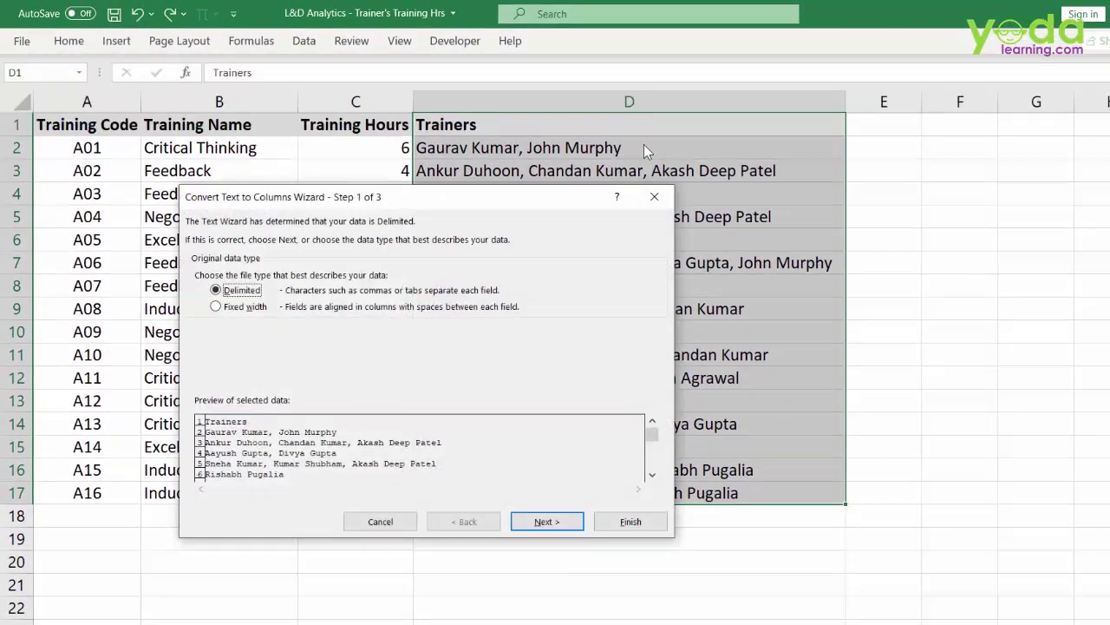
pyautogui.click(532, 526)
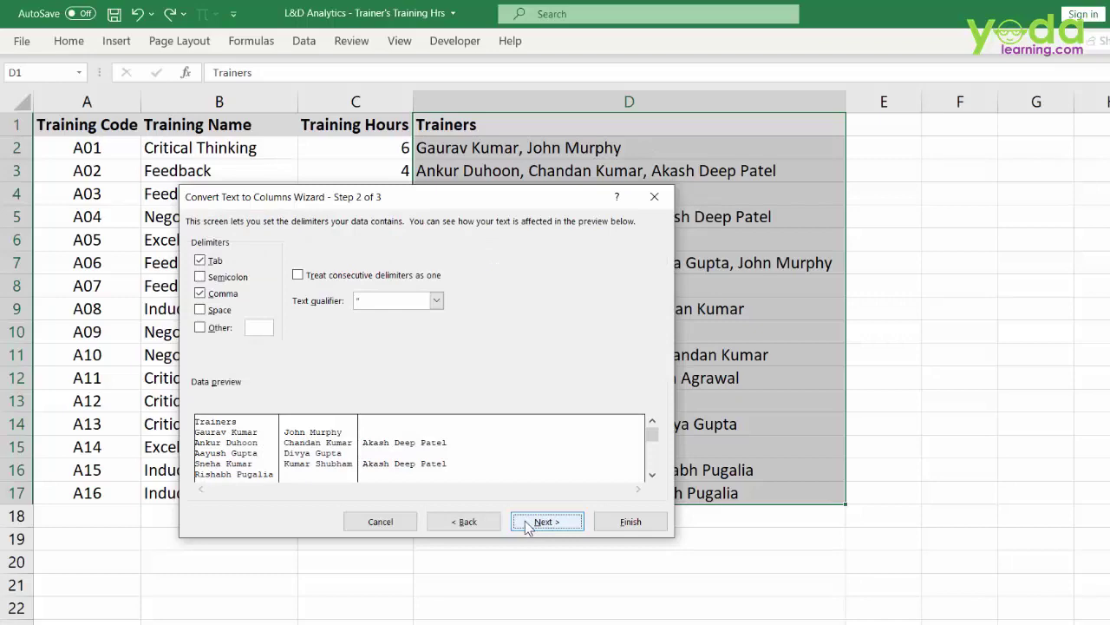
pyautogui.click(528, 523)
pyautogui.click(630, 521)
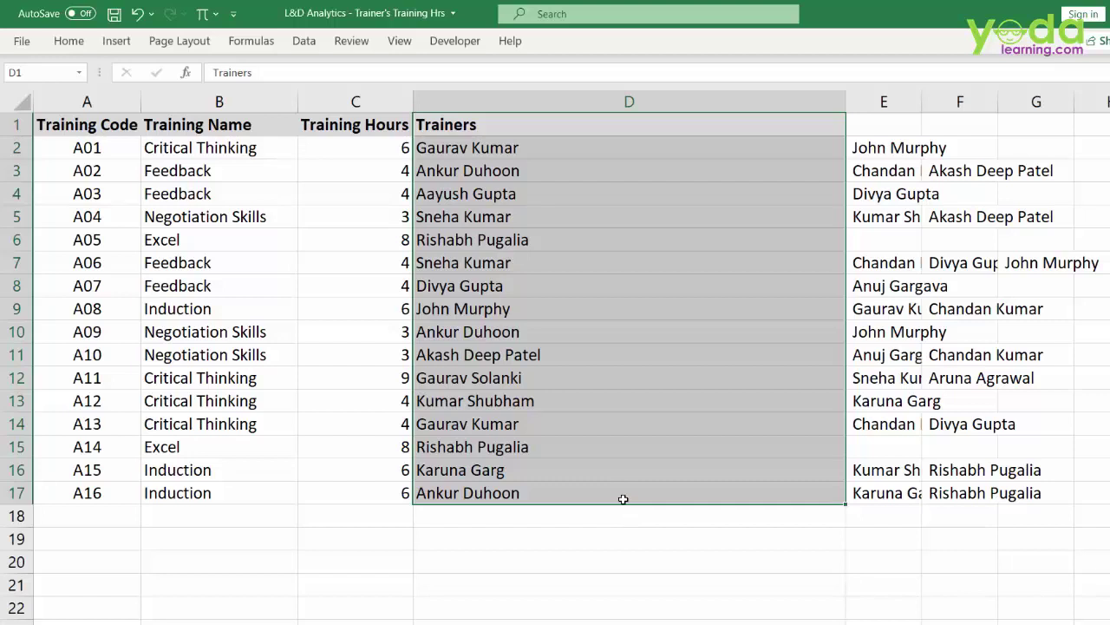
pyautogui.moveTo(649, 157); pyautogui.dragTo(883, 155)
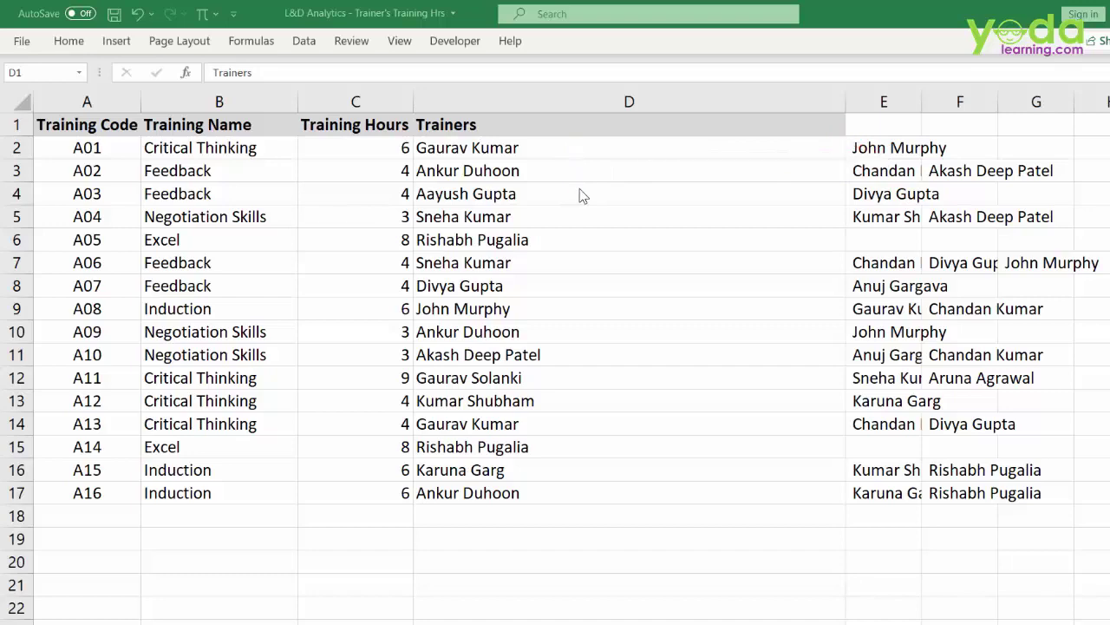
pyautogui.hotkey('ctrl', 'shift', 'Down')
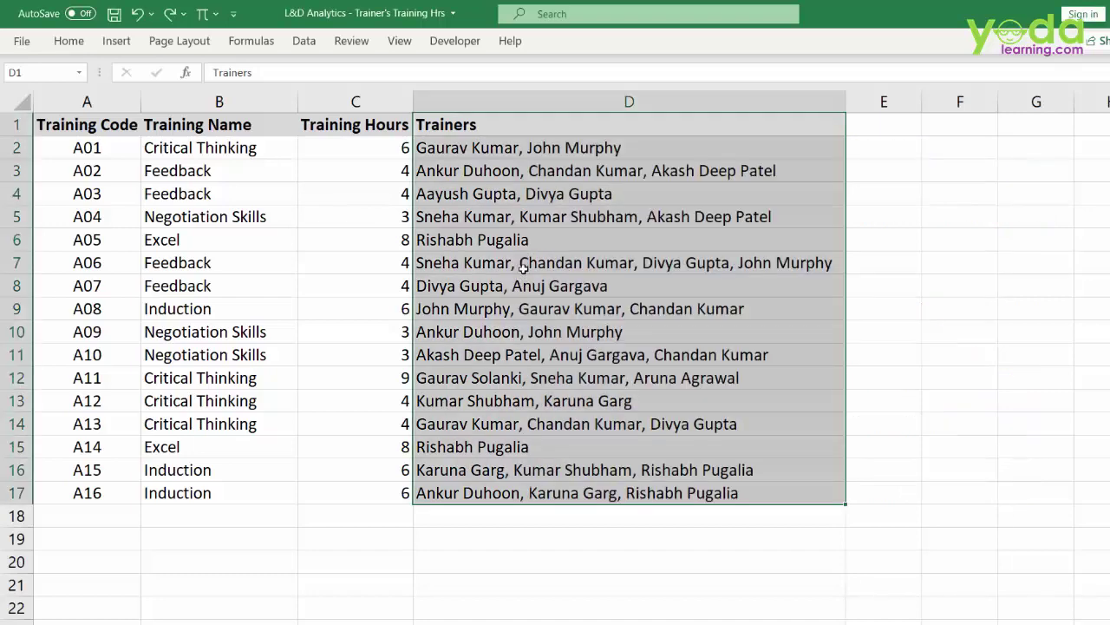
# Step: Load the A1:D17 training range into Power Query as Table1 with headers via From Table/Range
pyautogui.click(527, 264)
pyautogui.hotkey('ctrl', 'a')
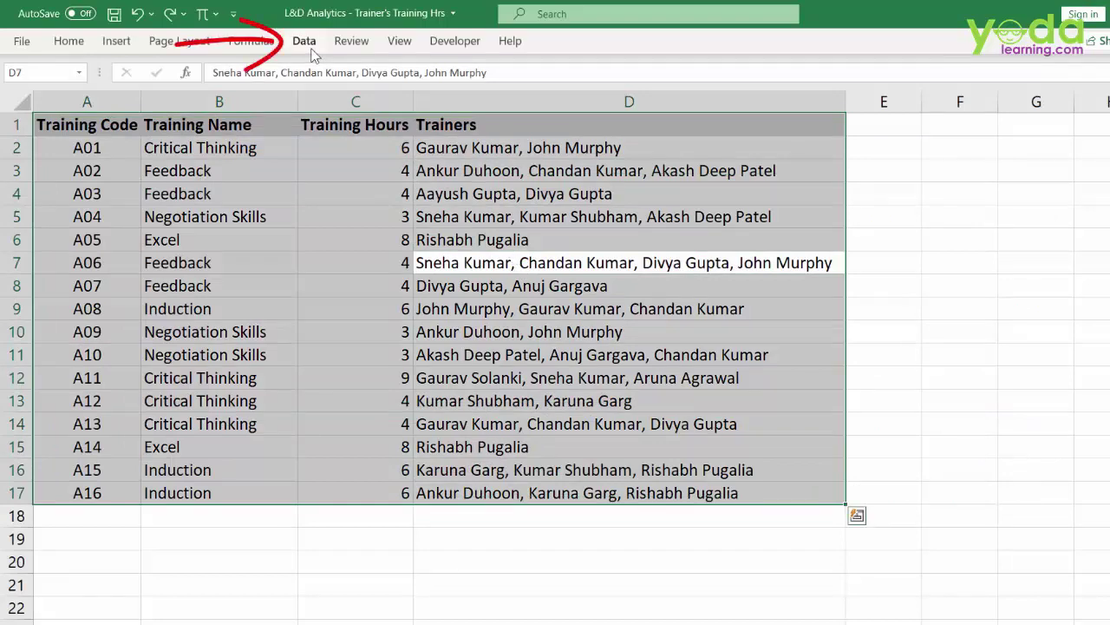
pyautogui.click(308, 43)
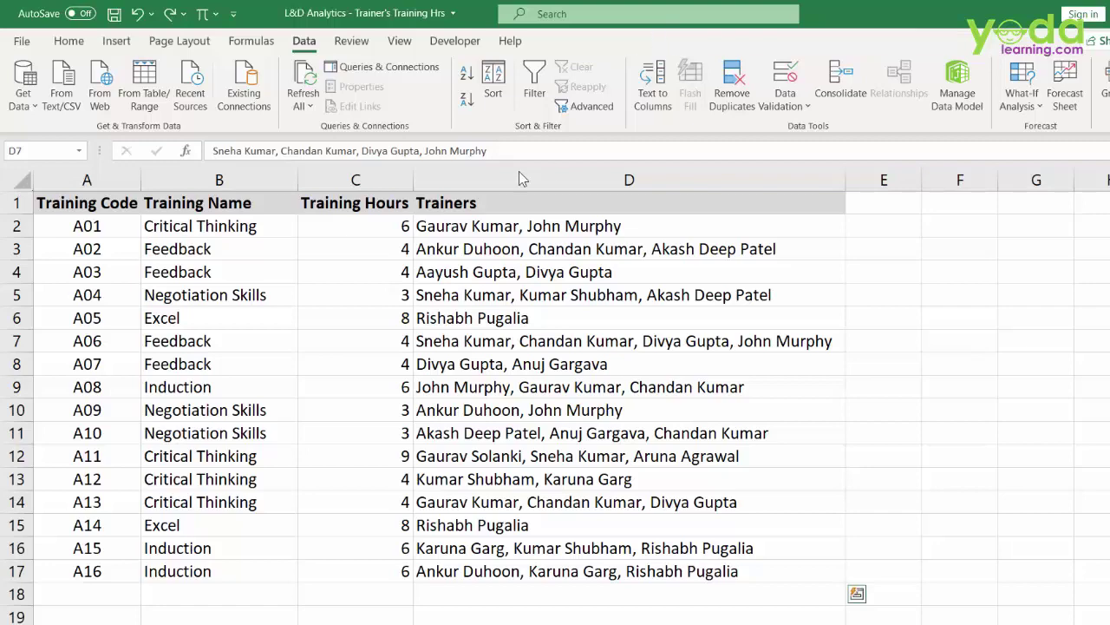
pyautogui.hotkey('ctrl', 'a')
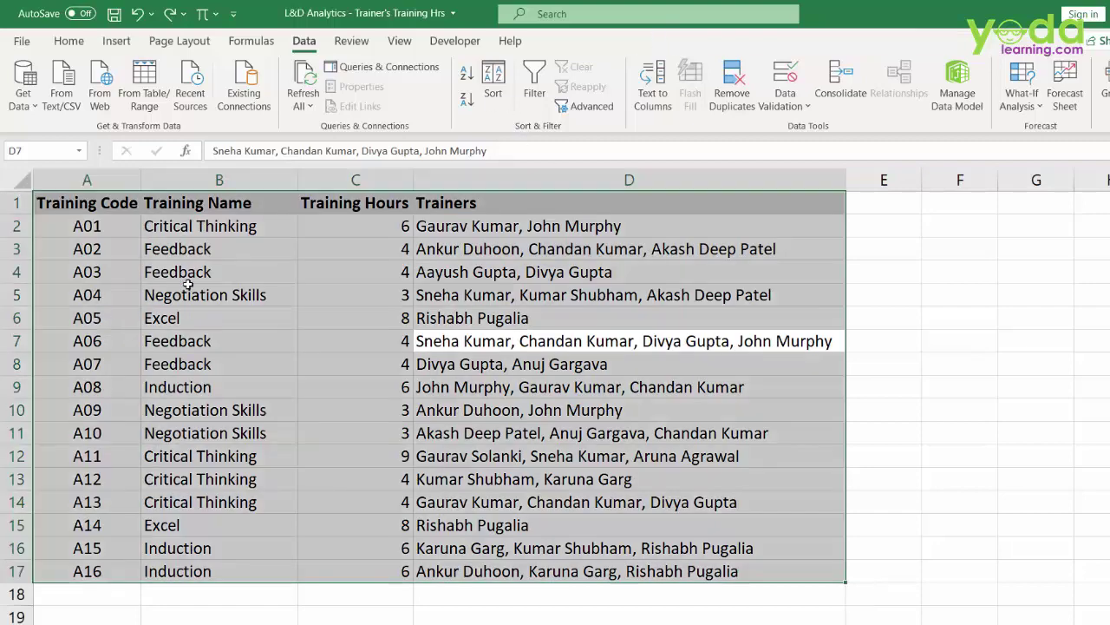
pyautogui.click(146, 97)
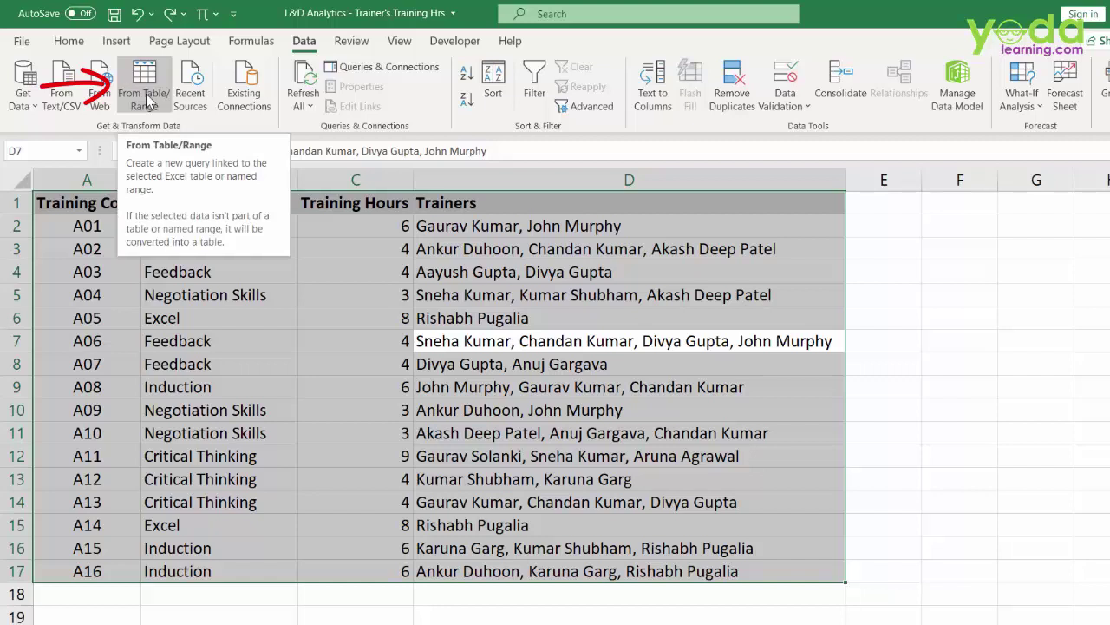
pyautogui.click(147, 100)
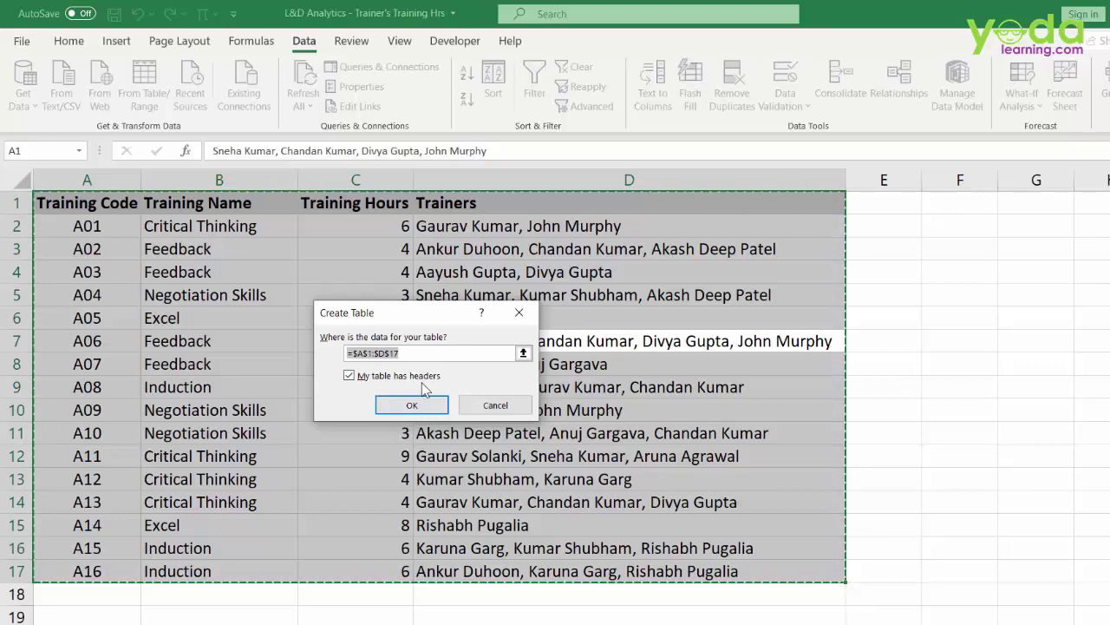
pyautogui.click(419, 407)
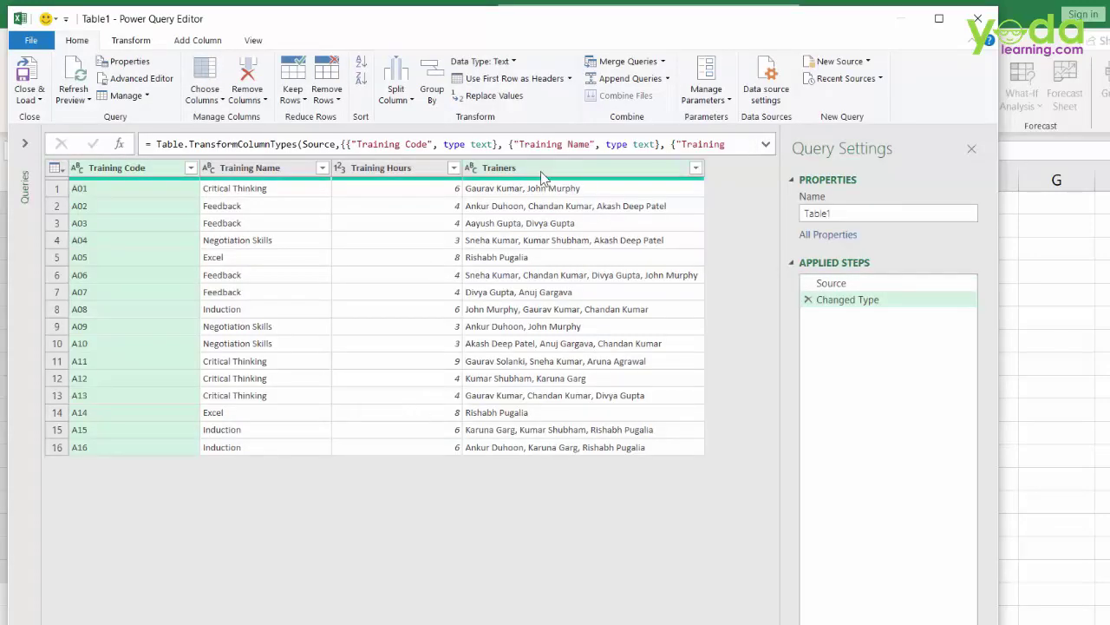
# Step: Set Split Column by Delimiter on Trainers to Comma, each occurrence, split into Rows
pyautogui.click(510, 174)
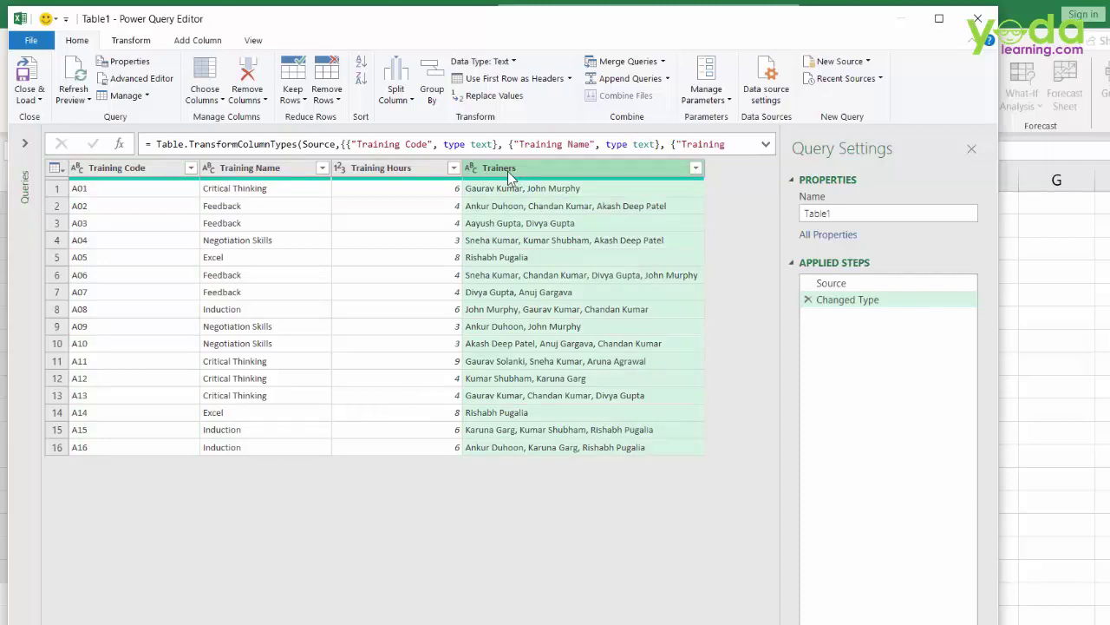
pyautogui.click(121, 43)
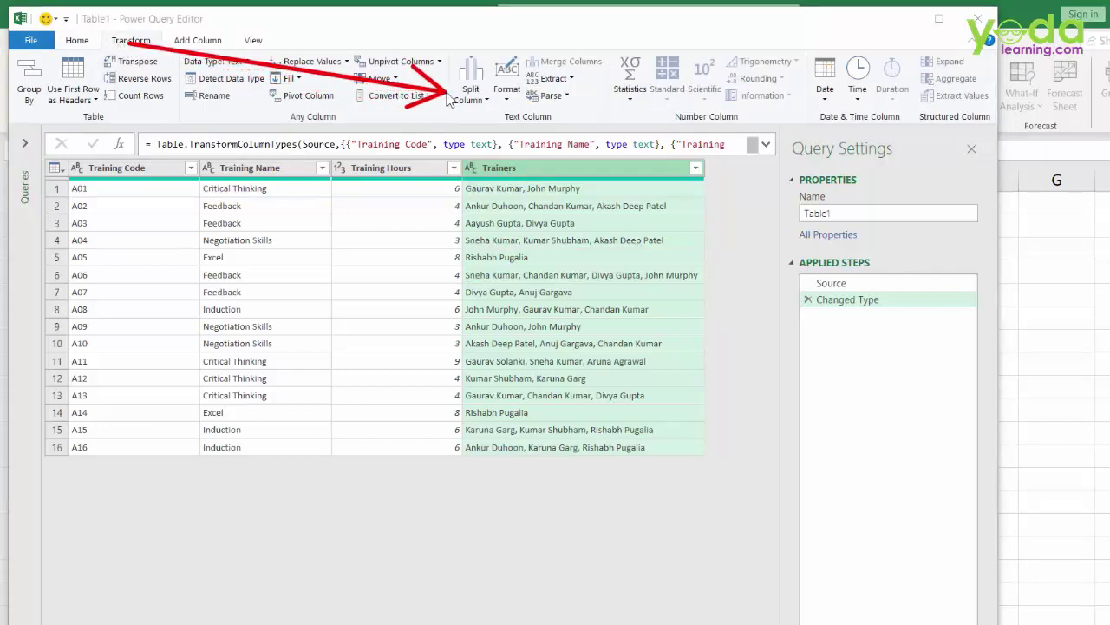
pyautogui.click(477, 100)
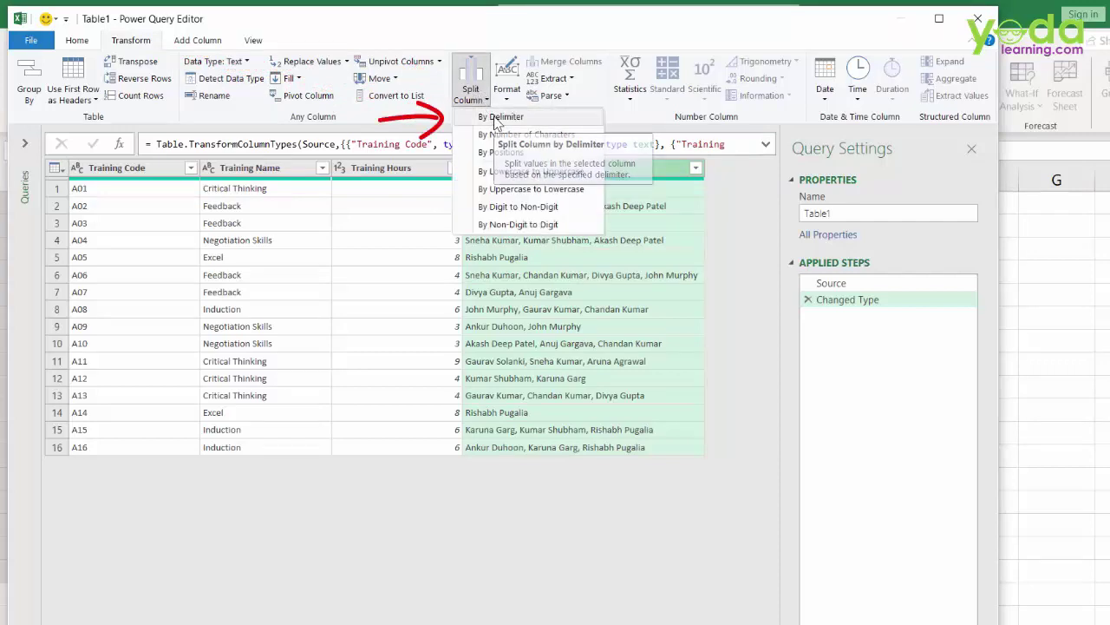
pyautogui.click(499, 117)
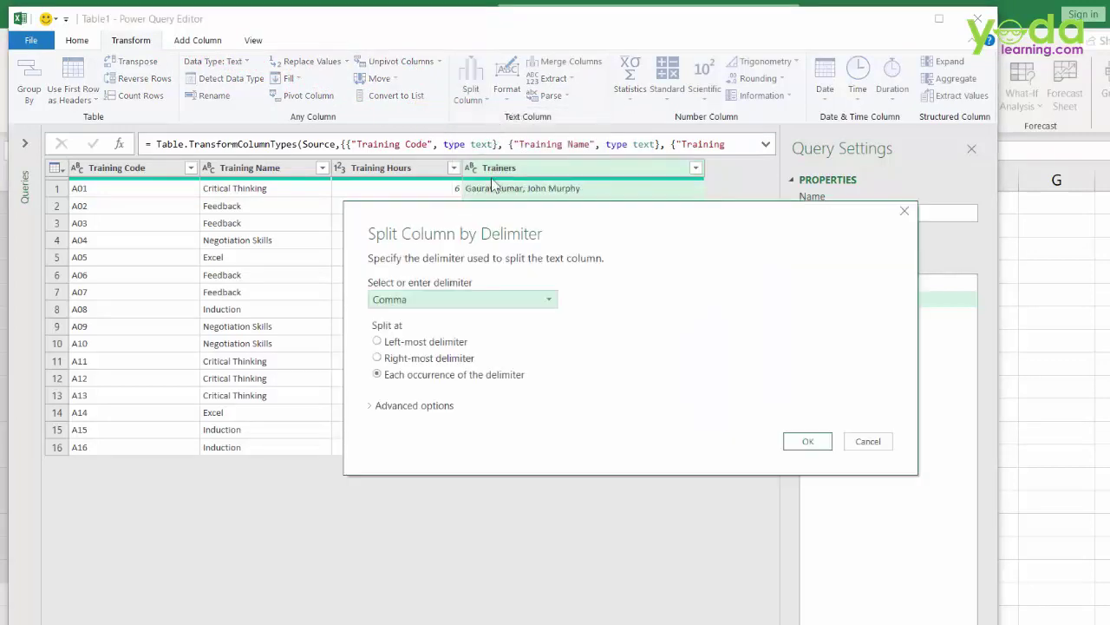
pyautogui.click(424, 298)
pyautogui.click(404, 333)
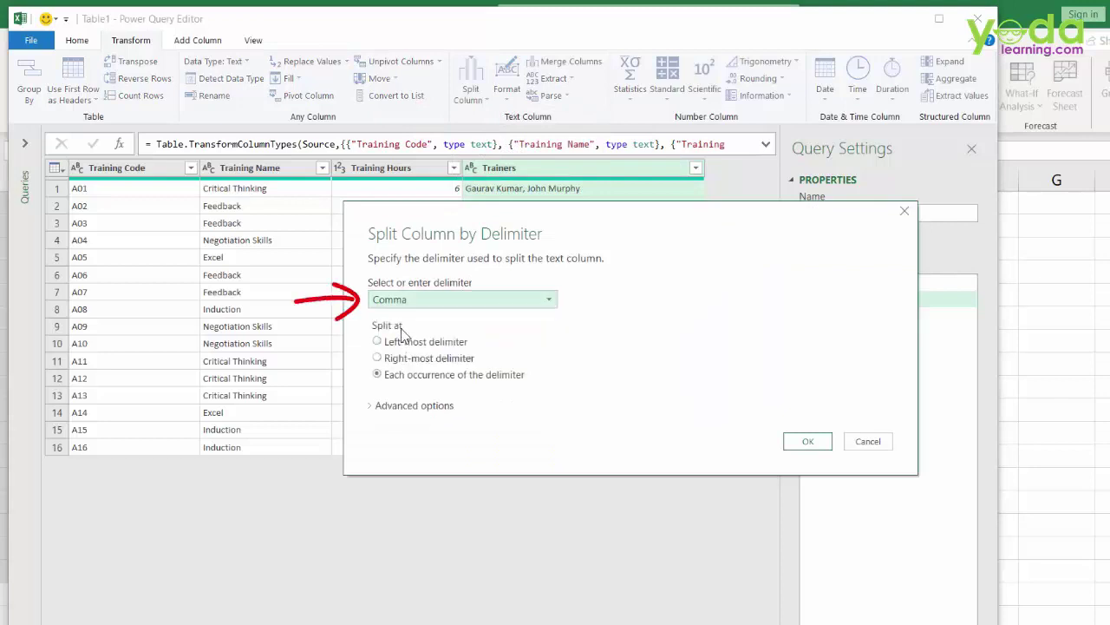
pyautogui.moveTo(514, 221); pyautogui.dragTo(592, 272)
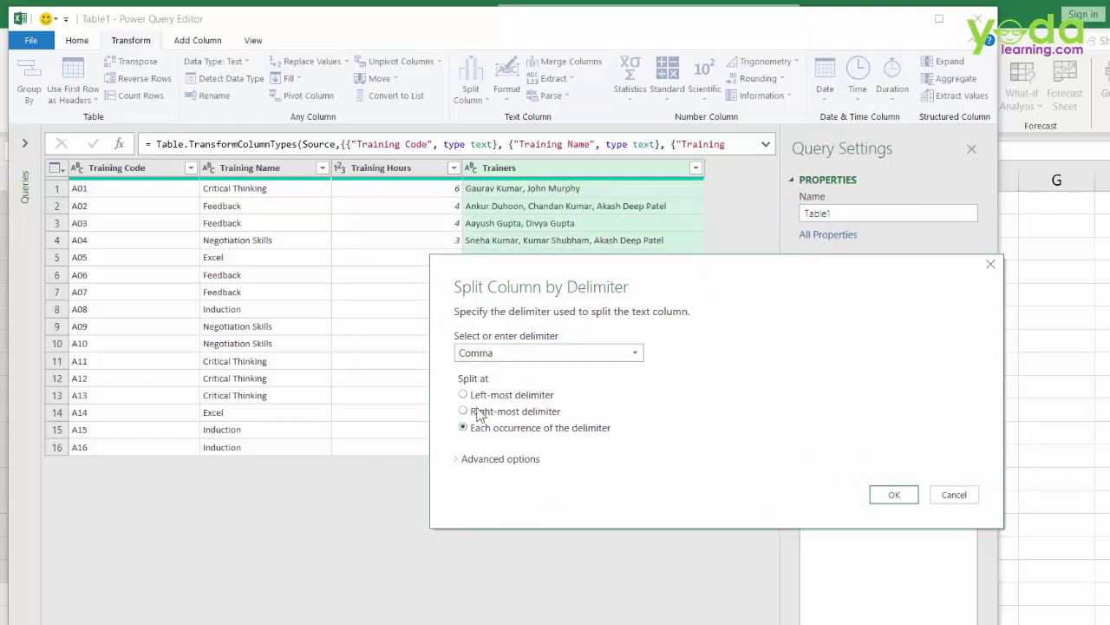
pyautogui.click(458, 458)
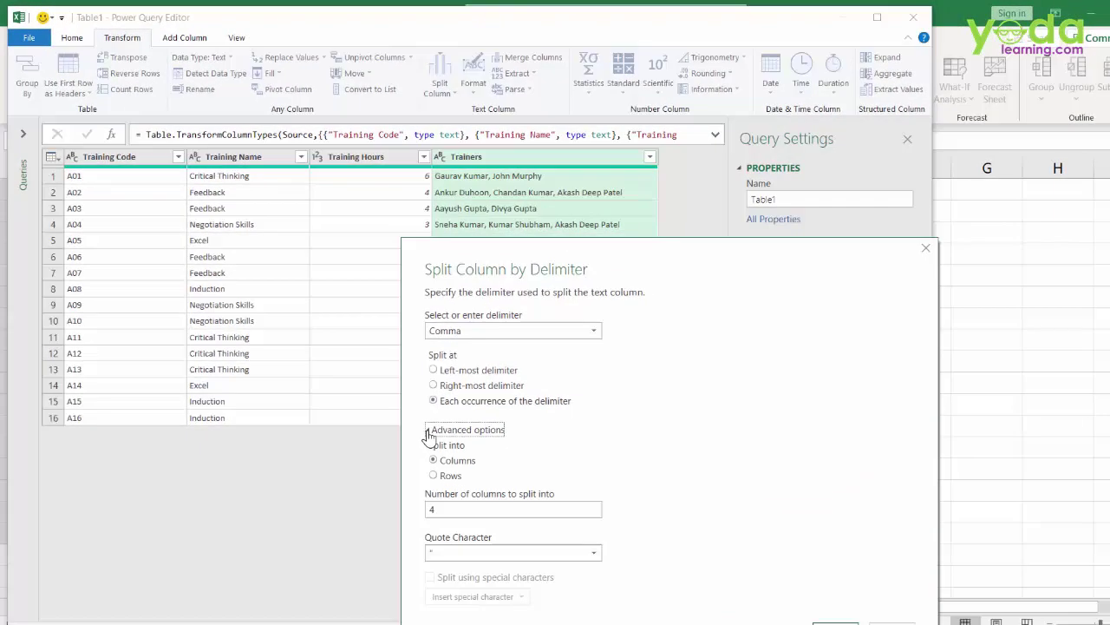
pyautogui.click(435, 476)
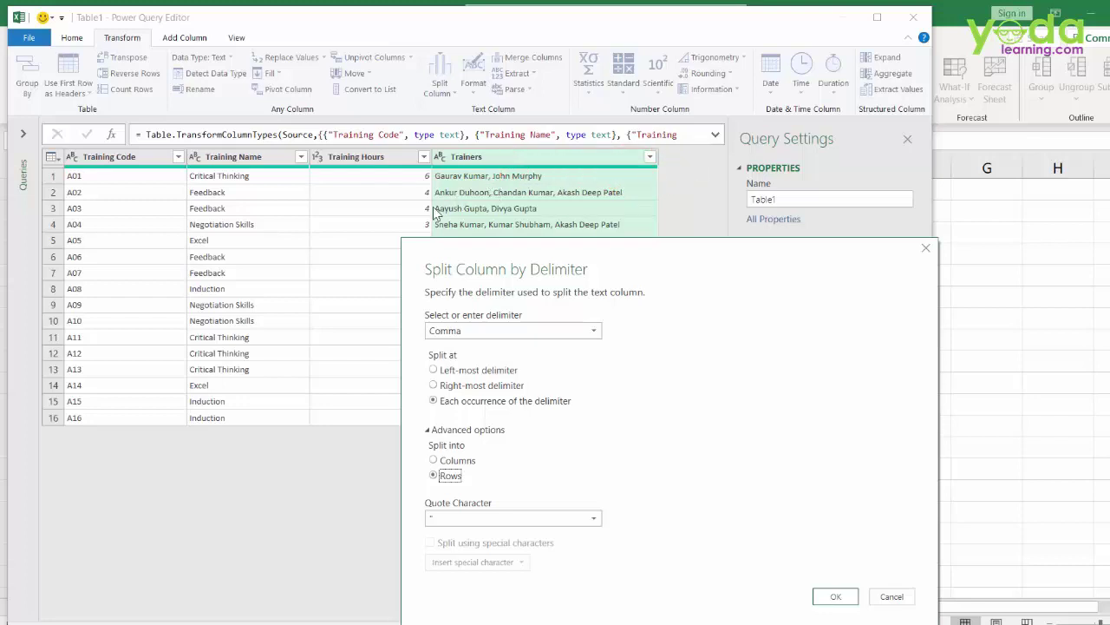
# Step: Apply the split so each trainer gets their own row
pyautogui.click(835, 597)
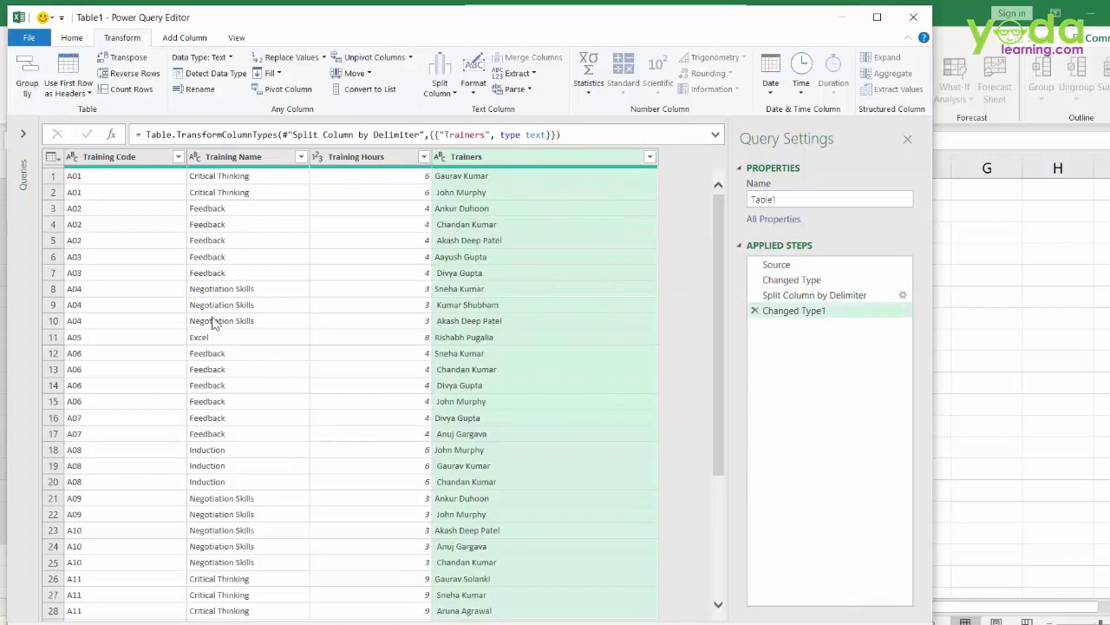
pyautogui.moveTo(56, 162); pyautogui.dragTo(97, 208)
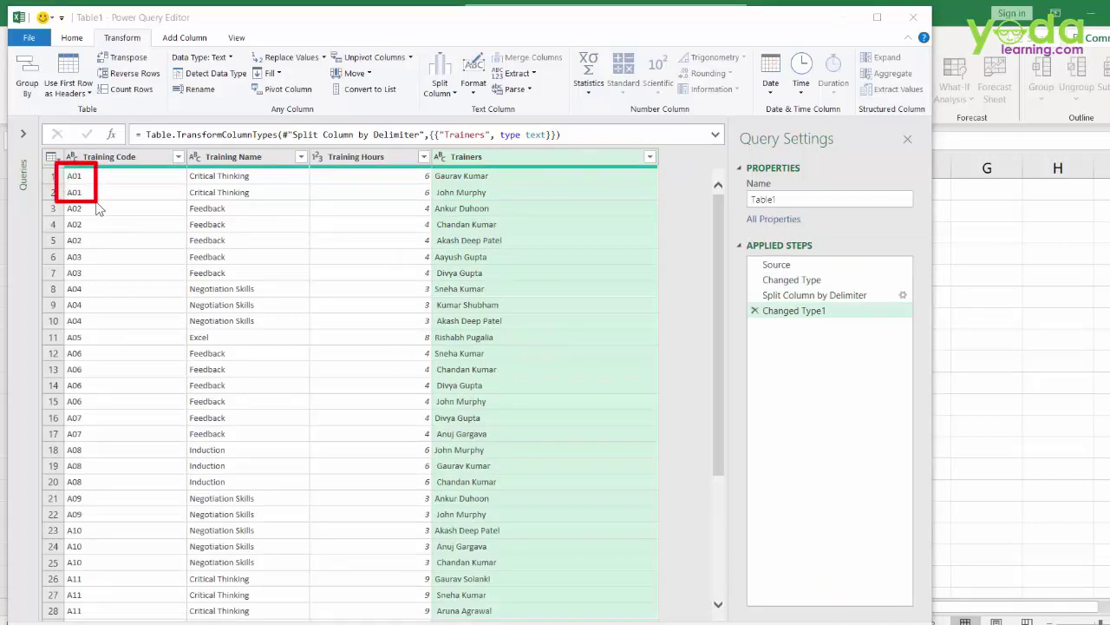
pyautogui.moveTo(427, 163); pyautogui.dragTo(507, 206)
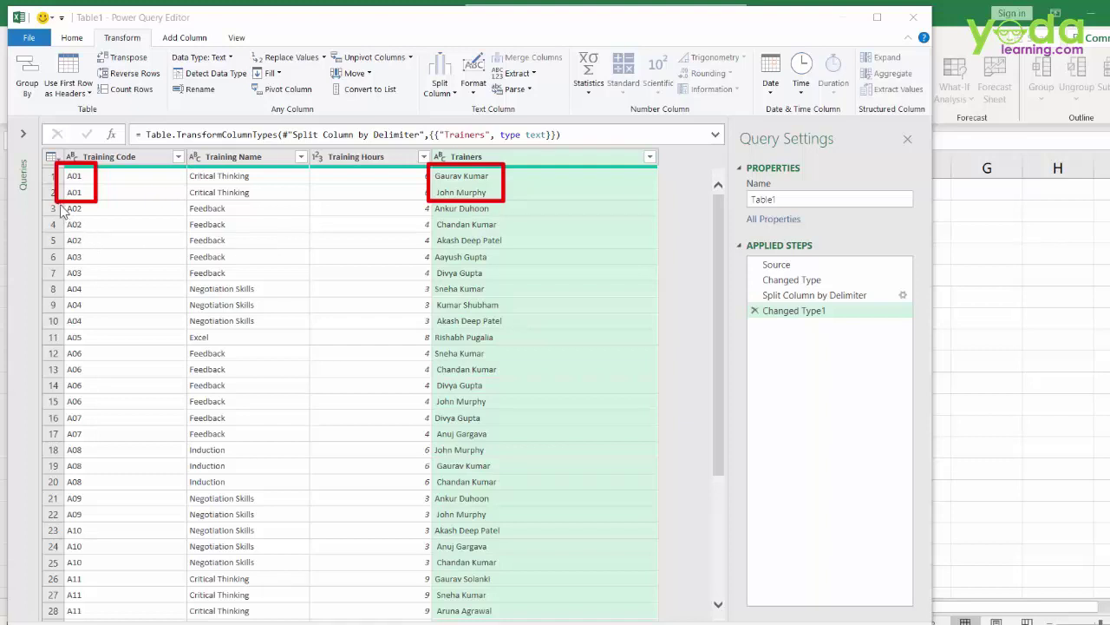
pyautogui.moveTo(61, 203); pyautogui.dragTo(101, 249)
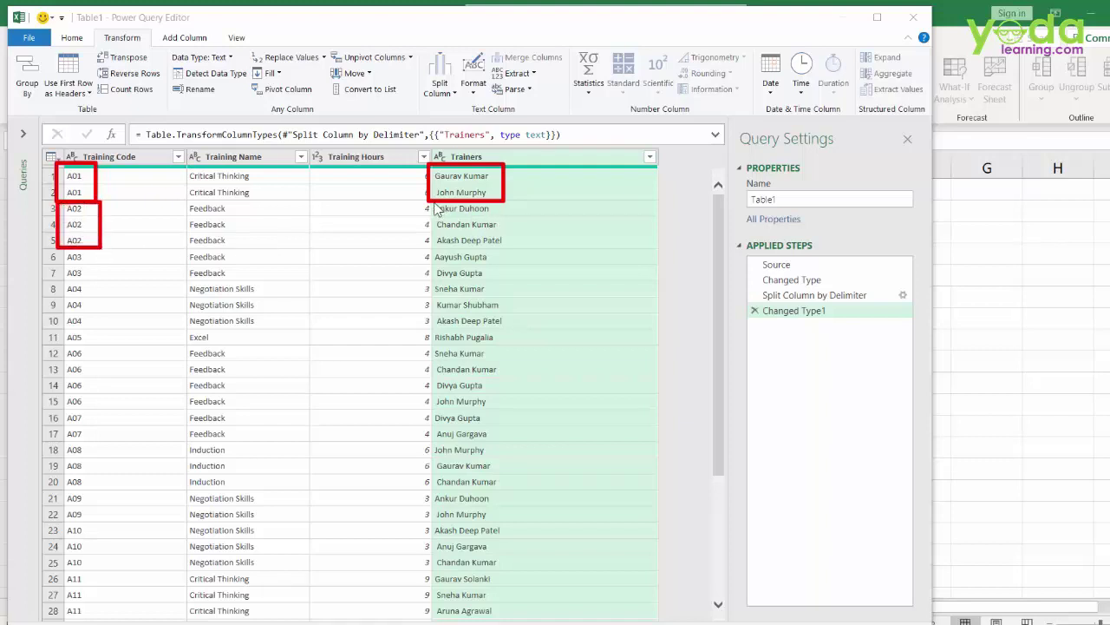
pyautogui.moveTo(434, 205)
pyautogui.mouseDown()
pyautogui.moveTo(468, 241)
pyautogui.moveTo(507, 255)
pyautogui.mouseUp()
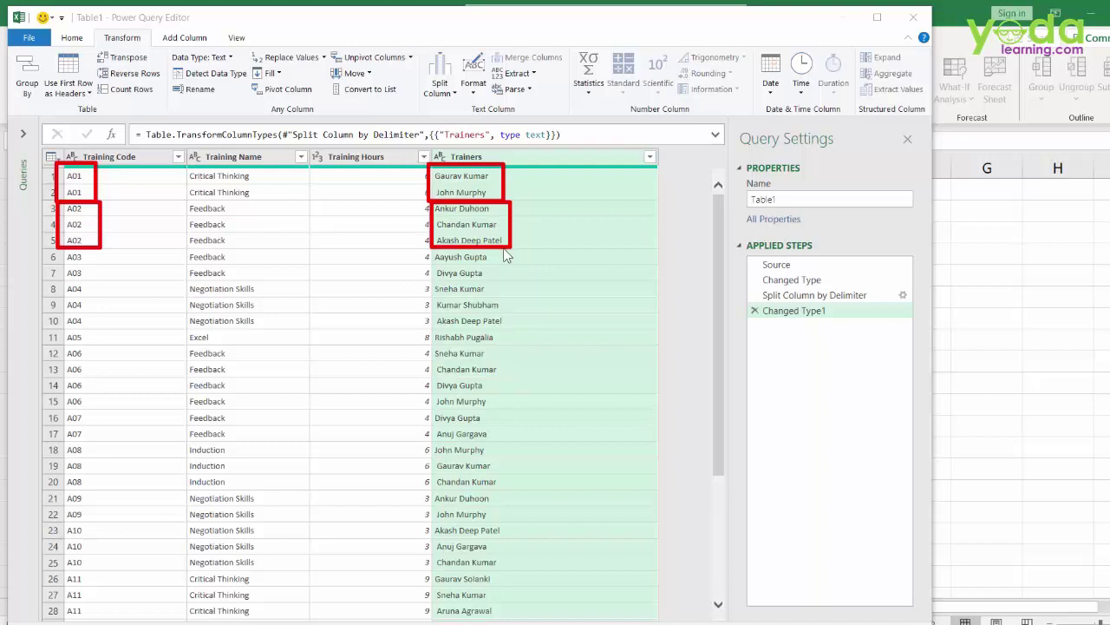
# Step: Trim the surrounding spaces from the trainer names
pyautogui.press('Escape')
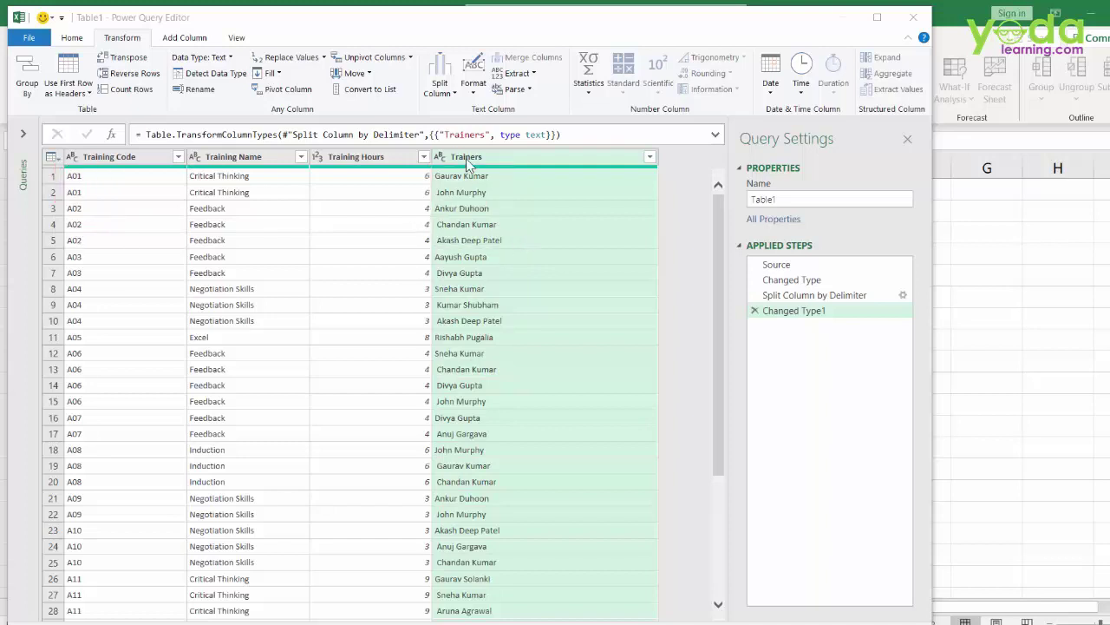
pyautogui.click(473, 84)
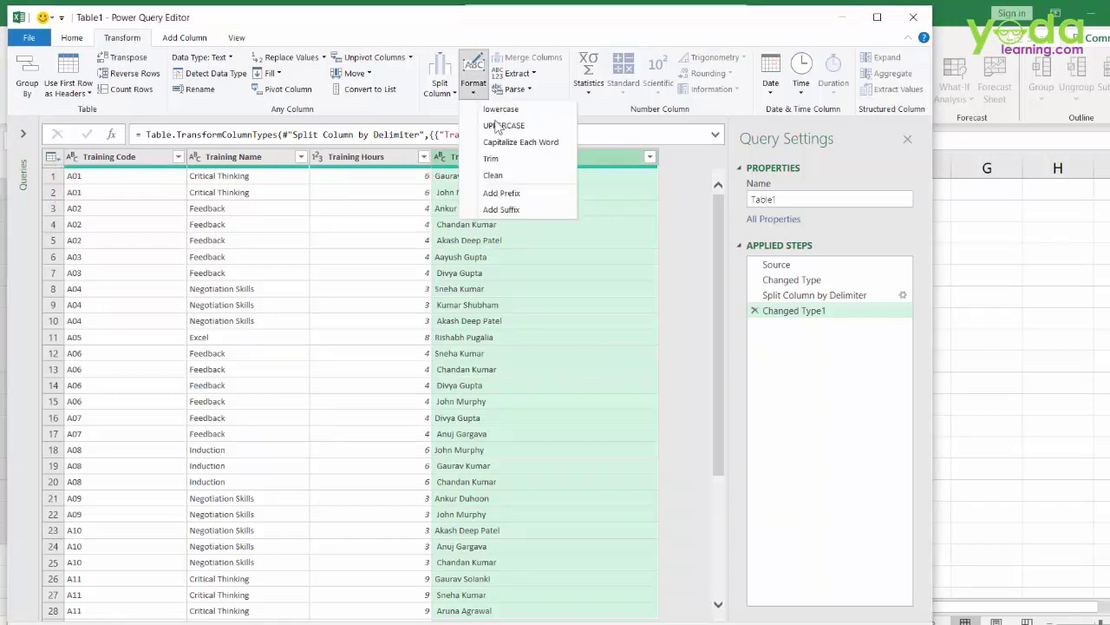
pyautogui.click(492, 159)
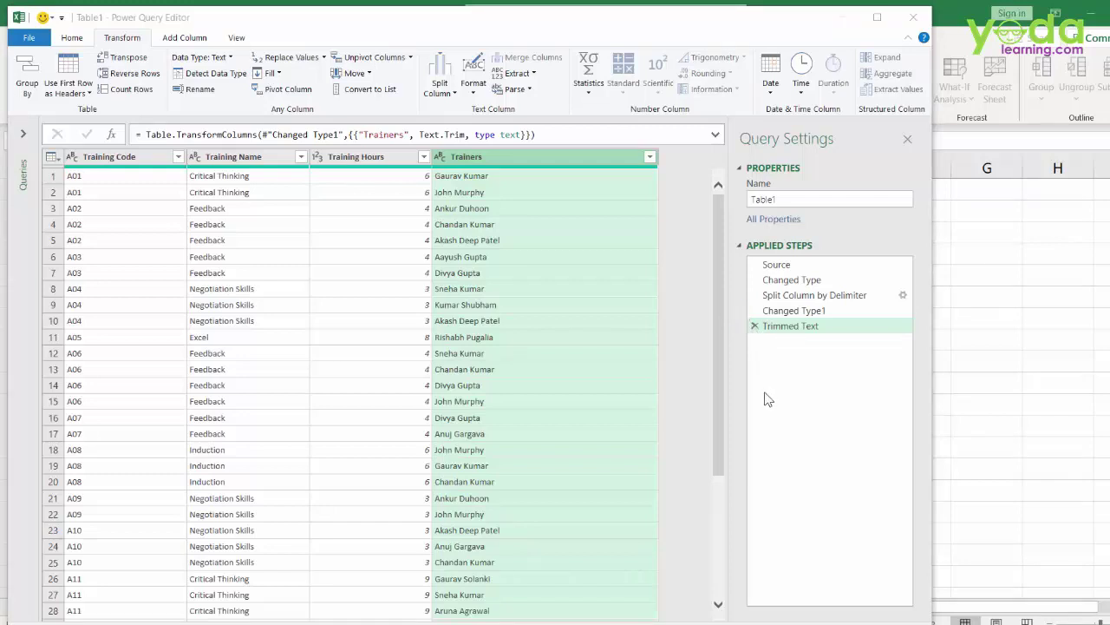
# Step: Close & Load the query into Sheet2 and select the two A01 rows of the loaded table
pyautogui.click(29, 37)
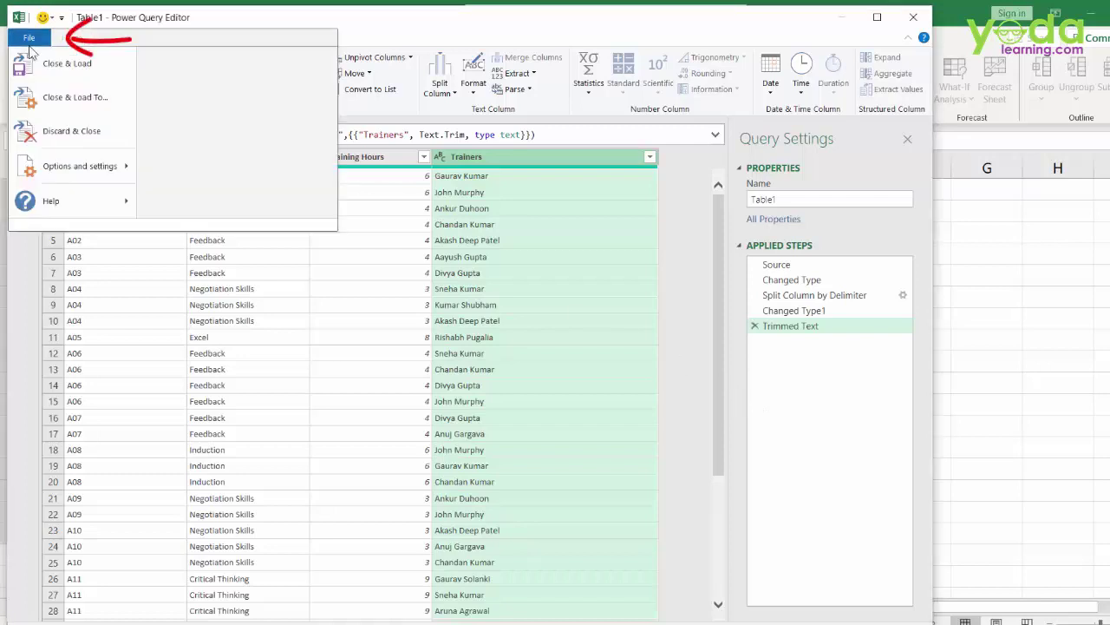
pyautogui.click(73, 71)
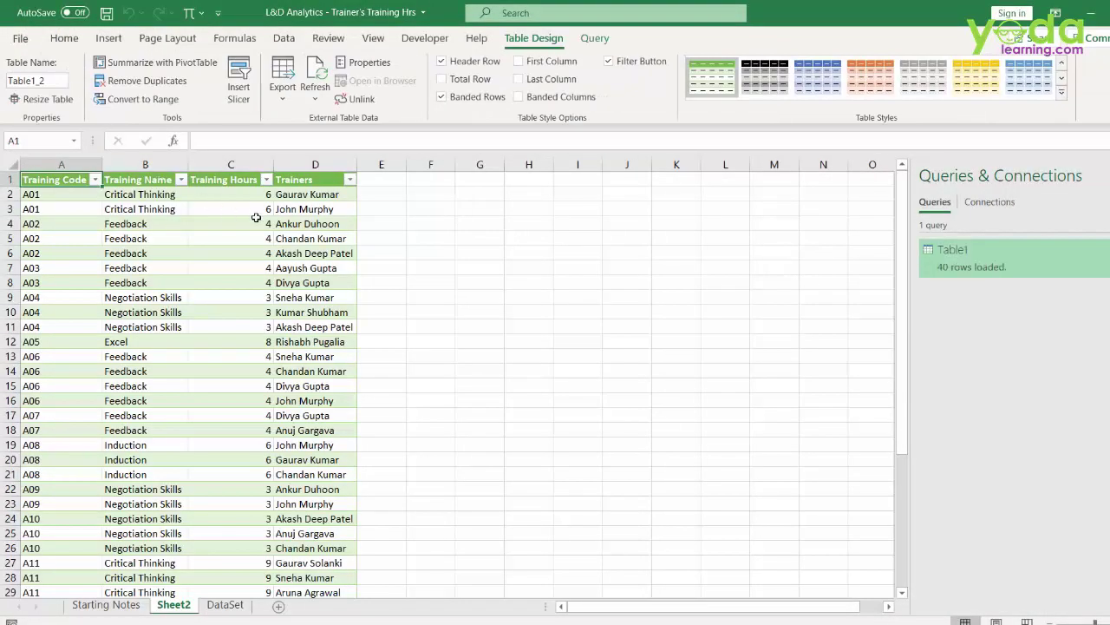
pyautogui.scroll(3, 421, 262)
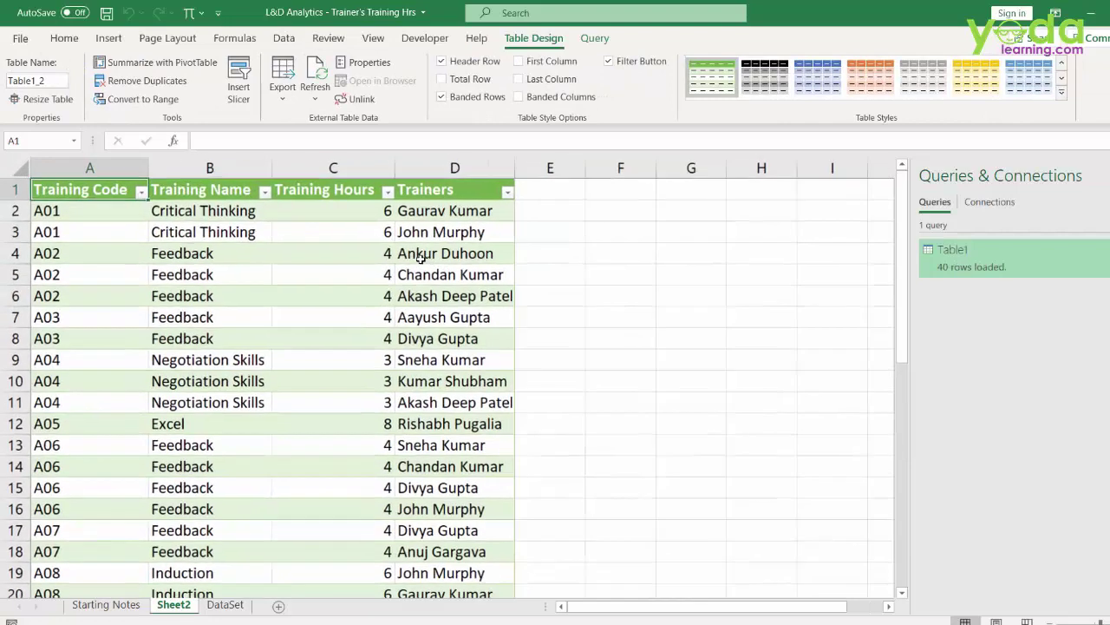
pyautogui.moveTo(466, 211); pyautogui.dragTo(443, 233)
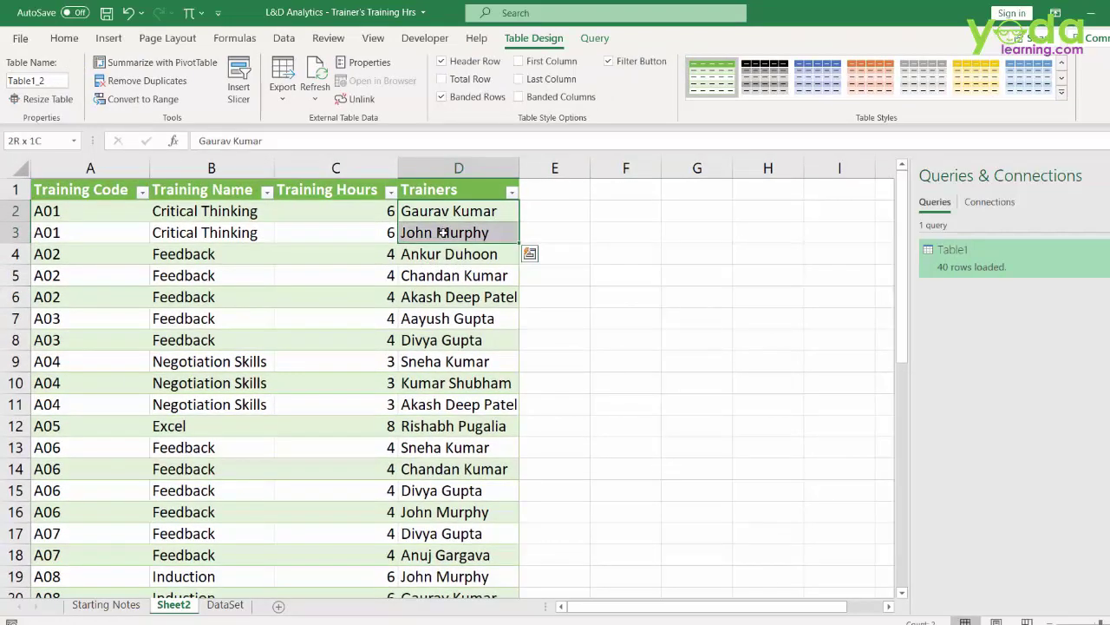
pyautogui.hotkey('shift', 'space')
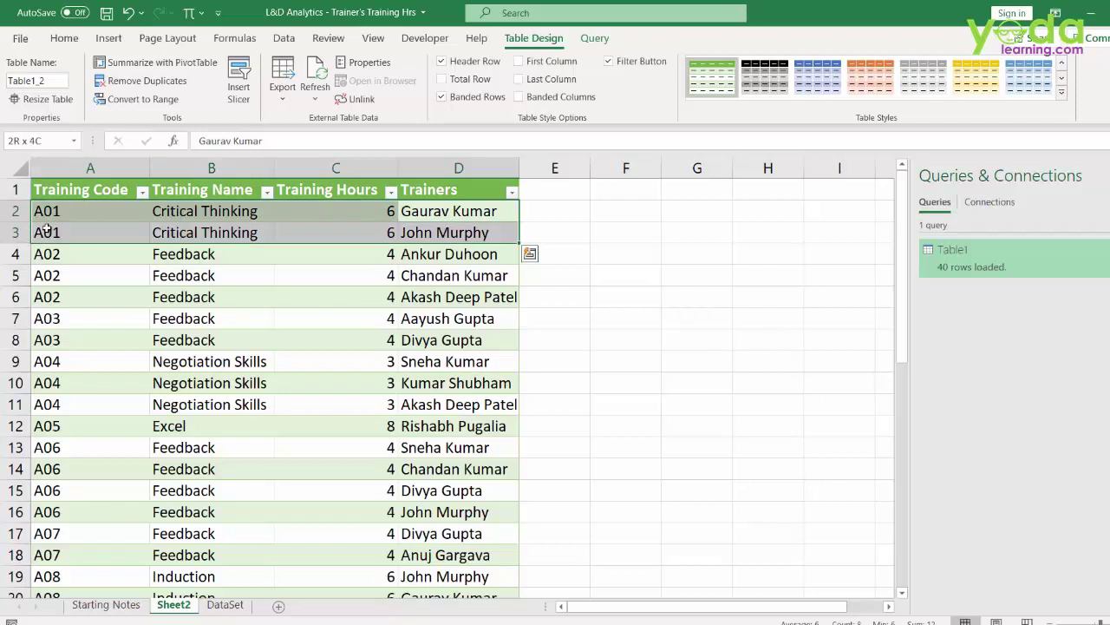
# Step: Enter =COUNTIF(A:A,[@[Training Code]]) in E2 to fill a trainer-count column
pyautogui.click(573, 208)
pyautogui.write('=cou')
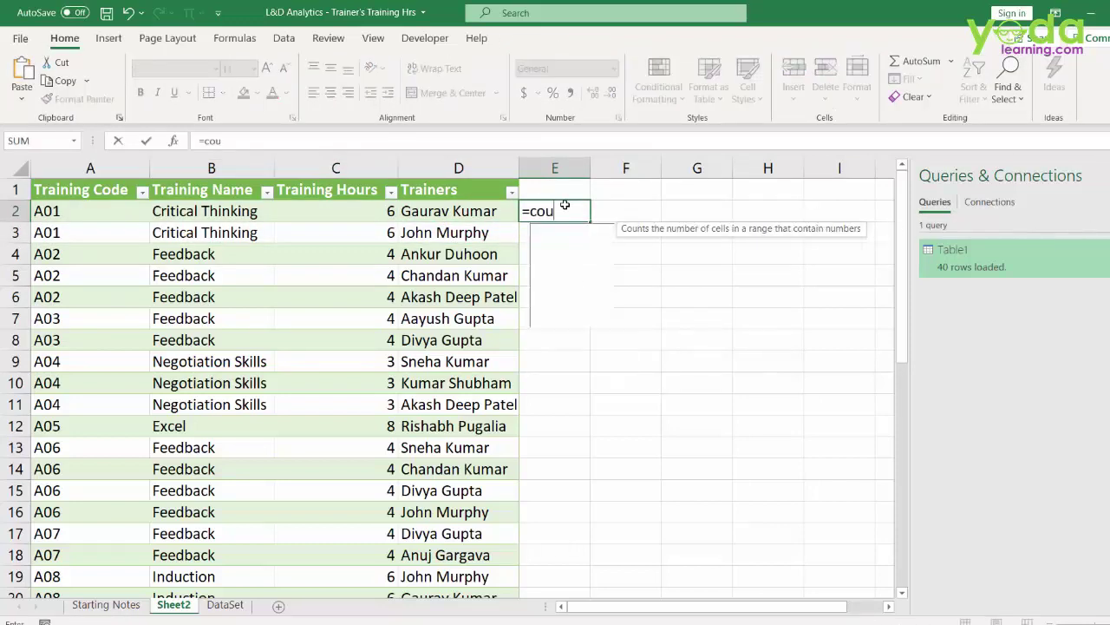
pyautogui.write('ntif')
pyautogui.press('Tab')
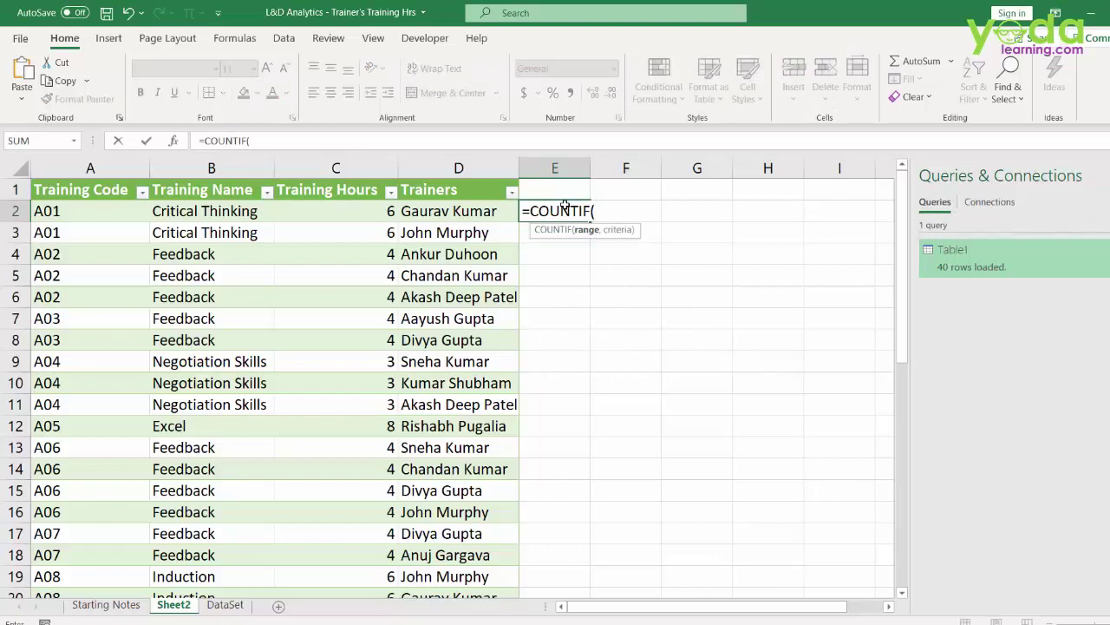
pyautogui.click(79, 166)
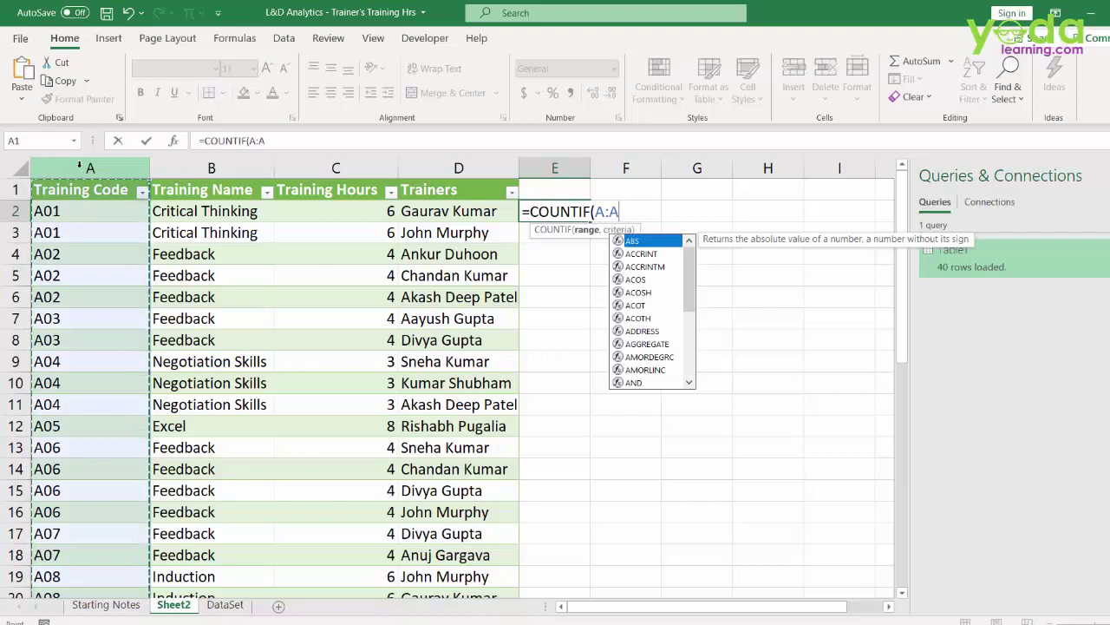
pyautogui.write(',')
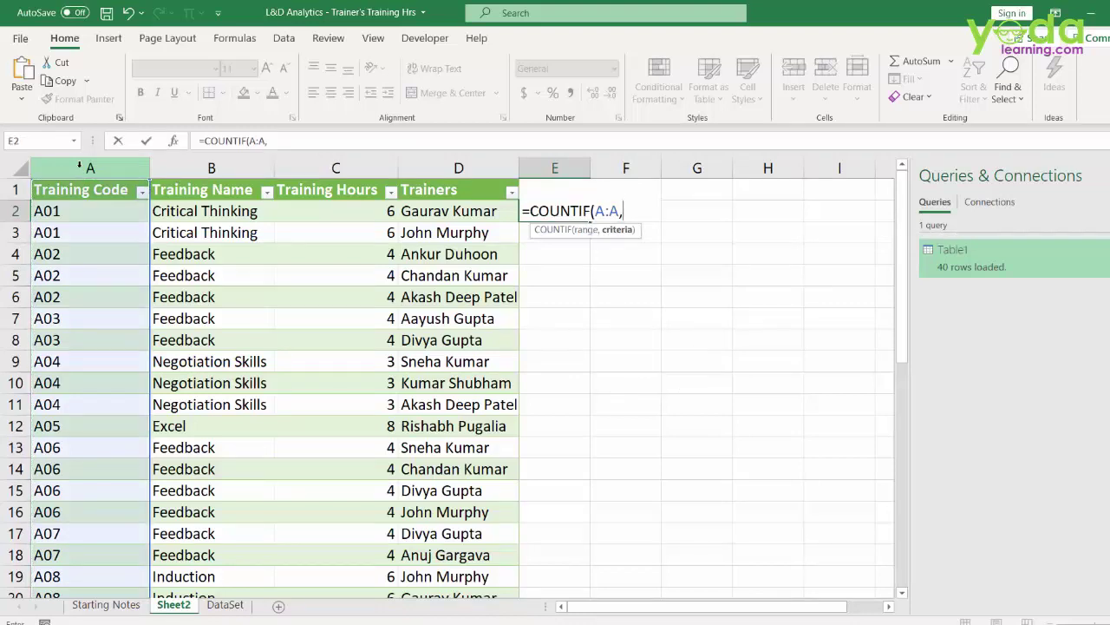
pyautogui.click(77, 211)
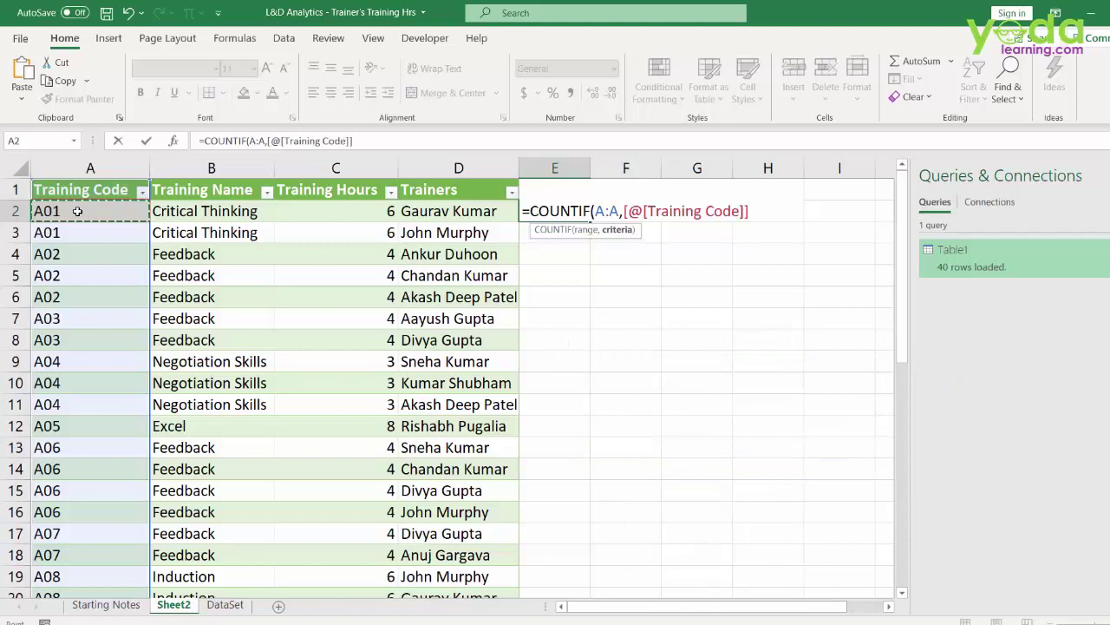
pyautogui.moveTo(624, 211); pyautogui.dragTo(758, 214)
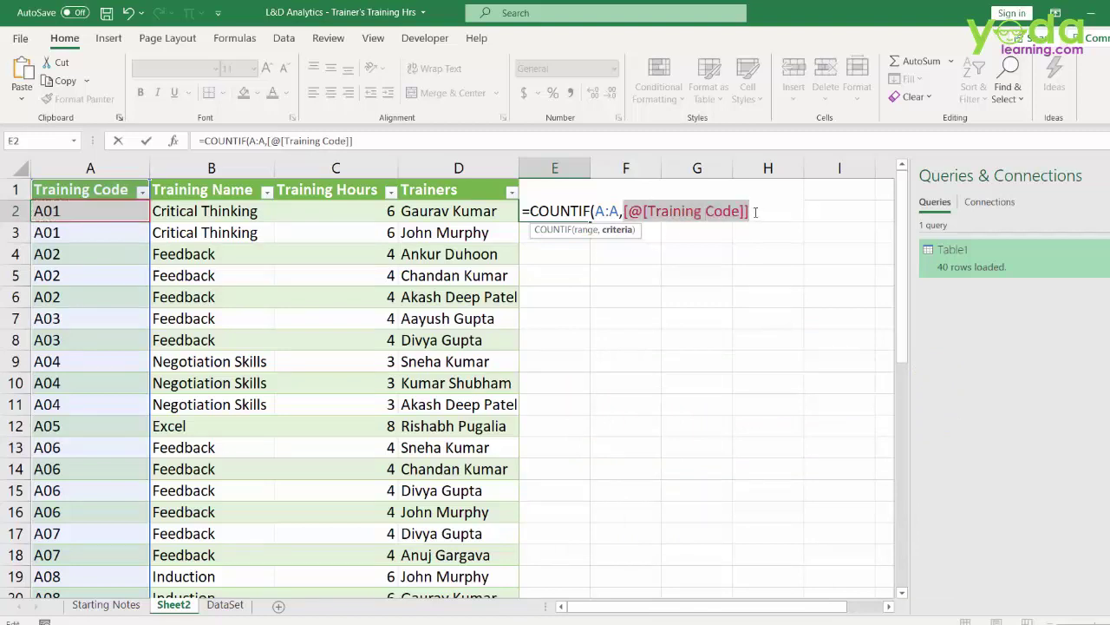
pyautogui.click(756, 212)
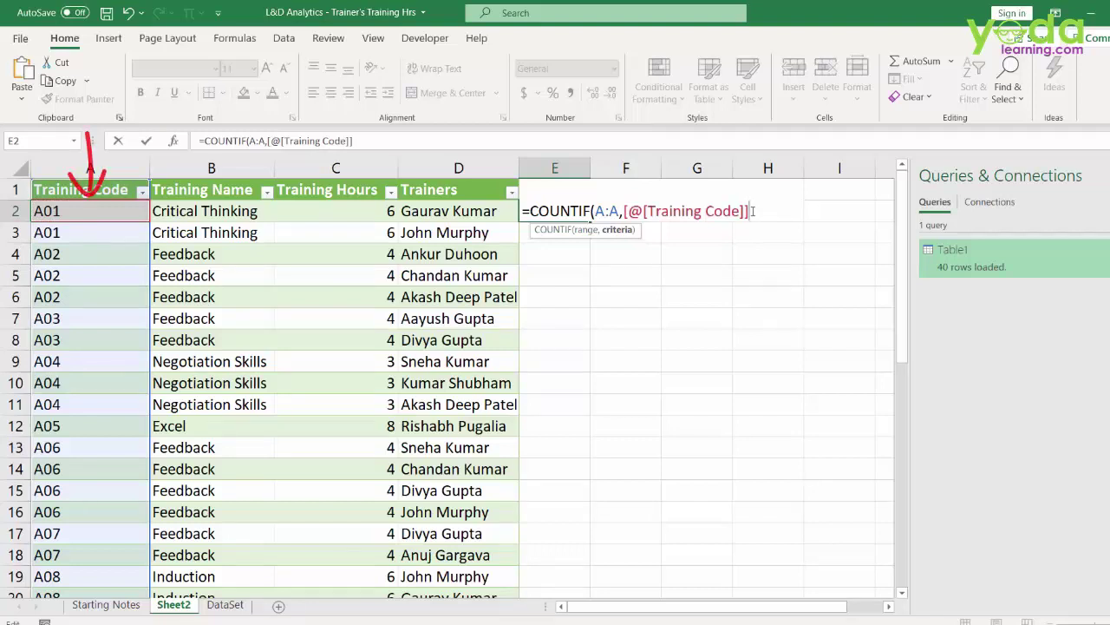
pyautogui.write(')')
pyautogui.press('Return')
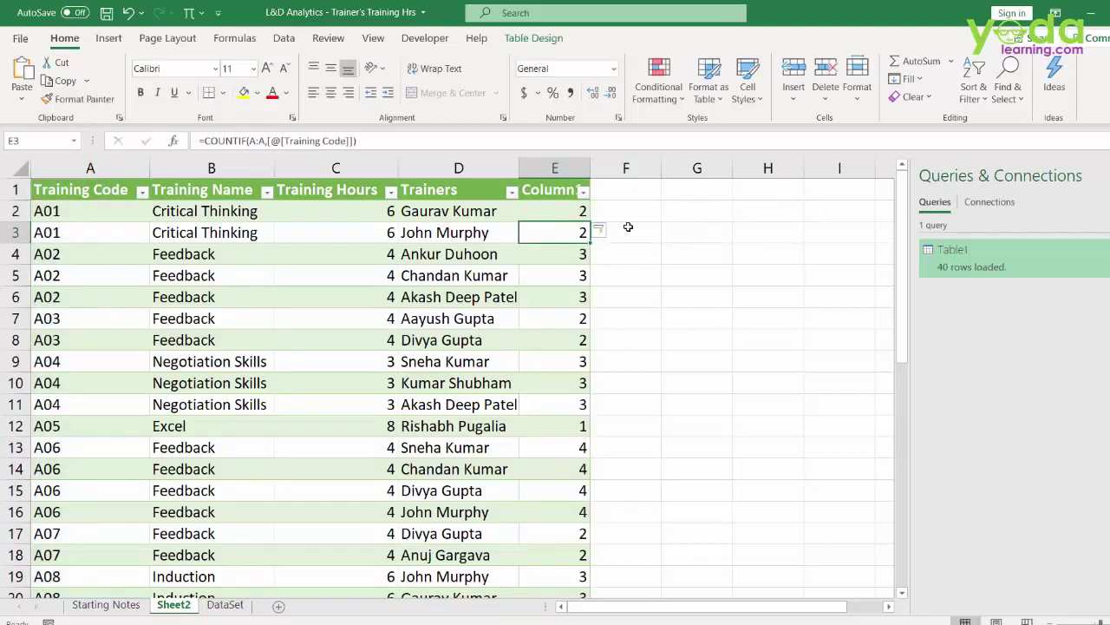
# Step: Compare the counts against the rows: 2 for A01, 3 for A02
pyautogui.moveTo(93, 211); pyautogui.dragTo(92, 232)
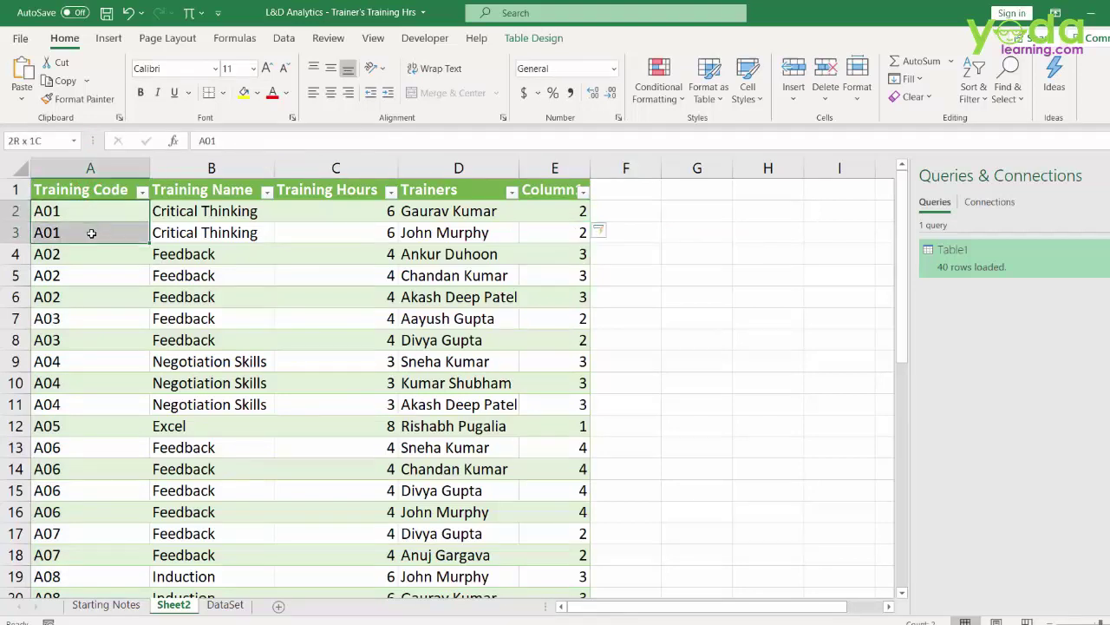
pyautogui.moveTo(564, 213)
pyautogui.mouseDown()
pyautogui.moveTo(572, 227)
pyautogui.moveTo(561, 231)
pyautogui.mouseUp()
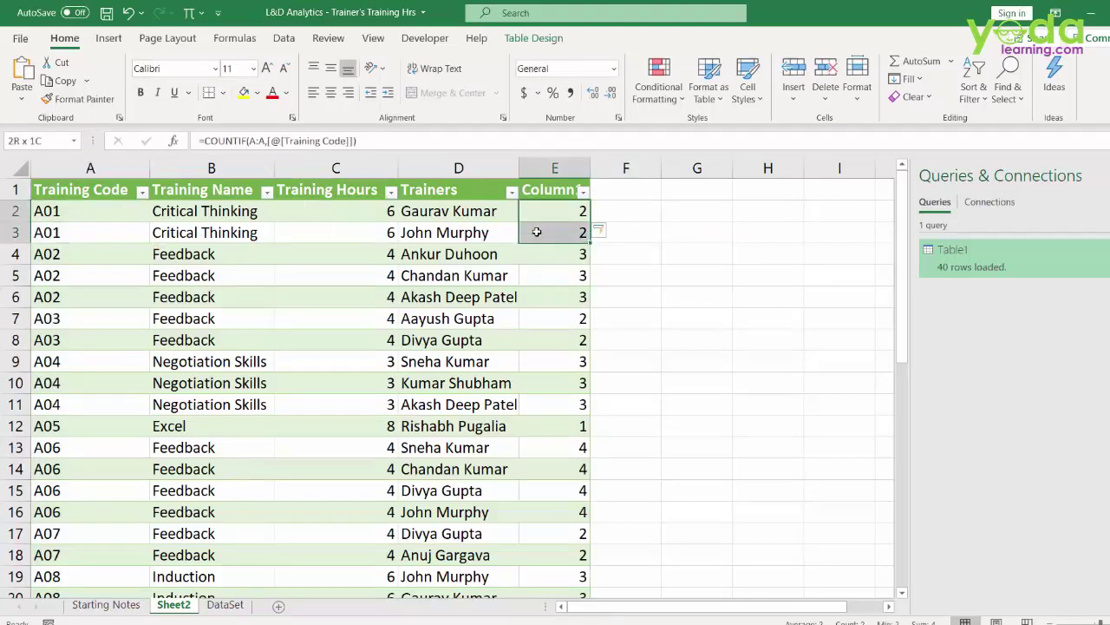
pyautogui.moveTo(89, 259); pyautogui.dragTo(541, 295)
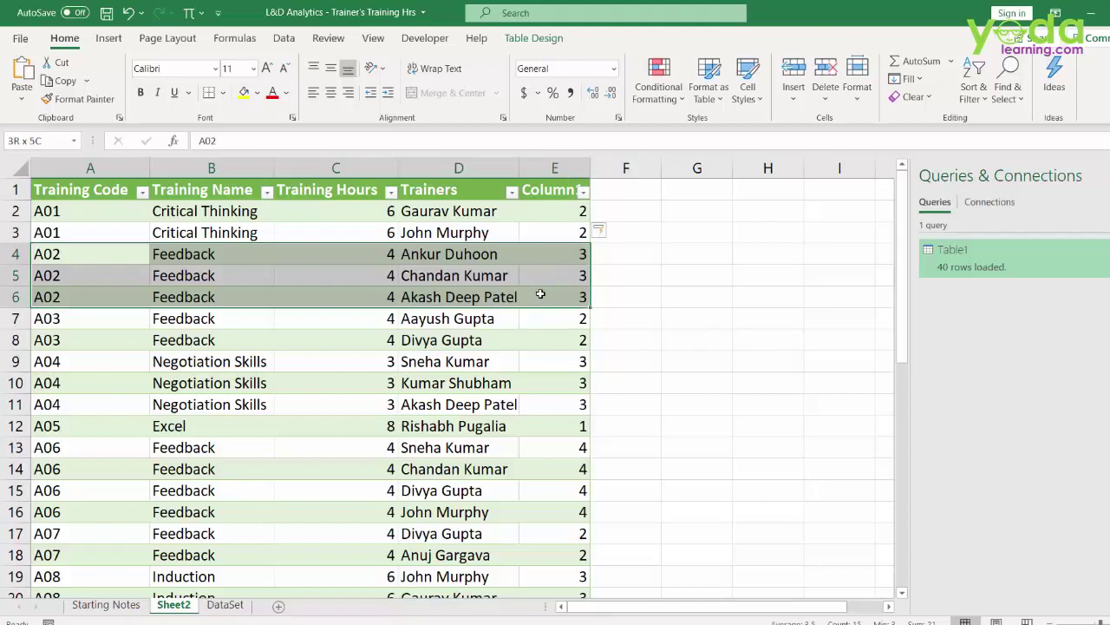
# Step: Name the E1 header No. of CF and add a Hrs Credit header in F1
pyautogui.click(559, 192)
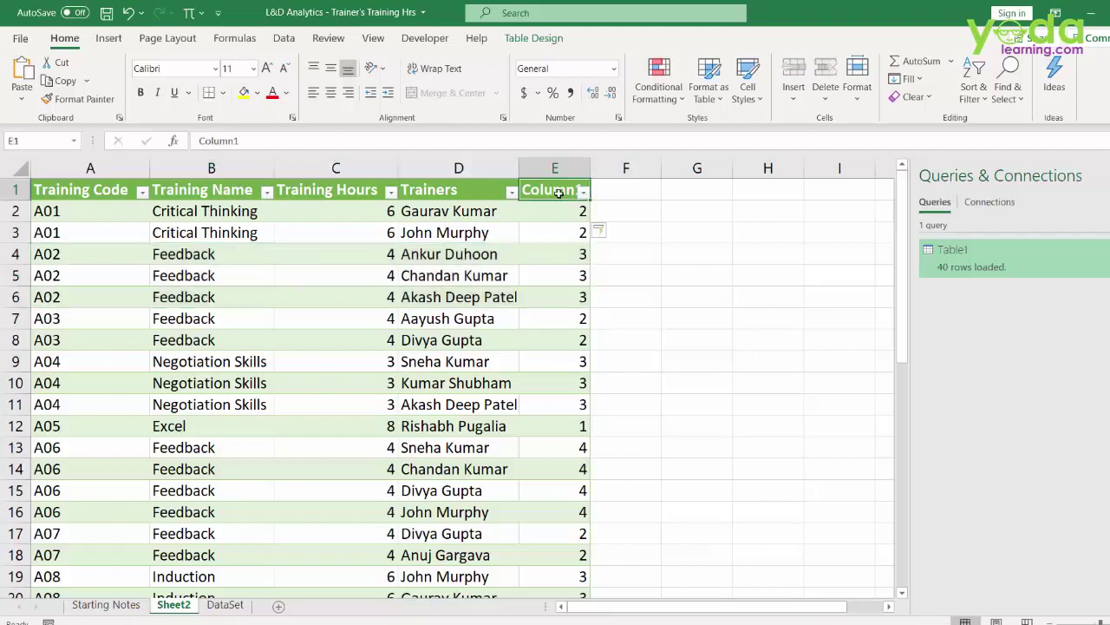
pyautogui.write('No. of CF')
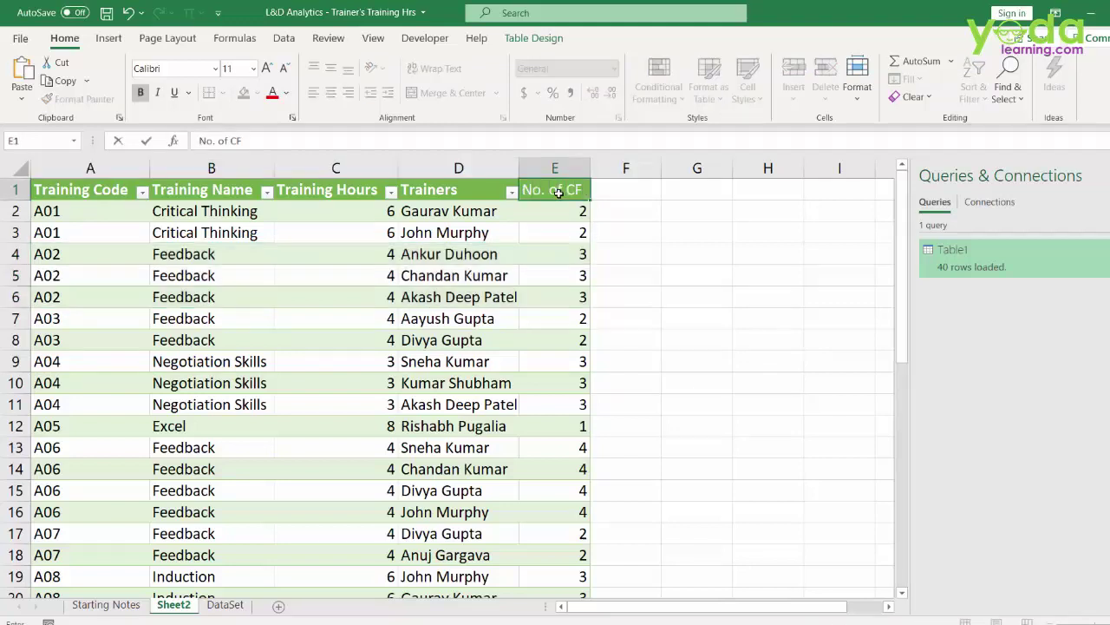
pyautogui.press('Tab')
pyautogui.click(628, 189)
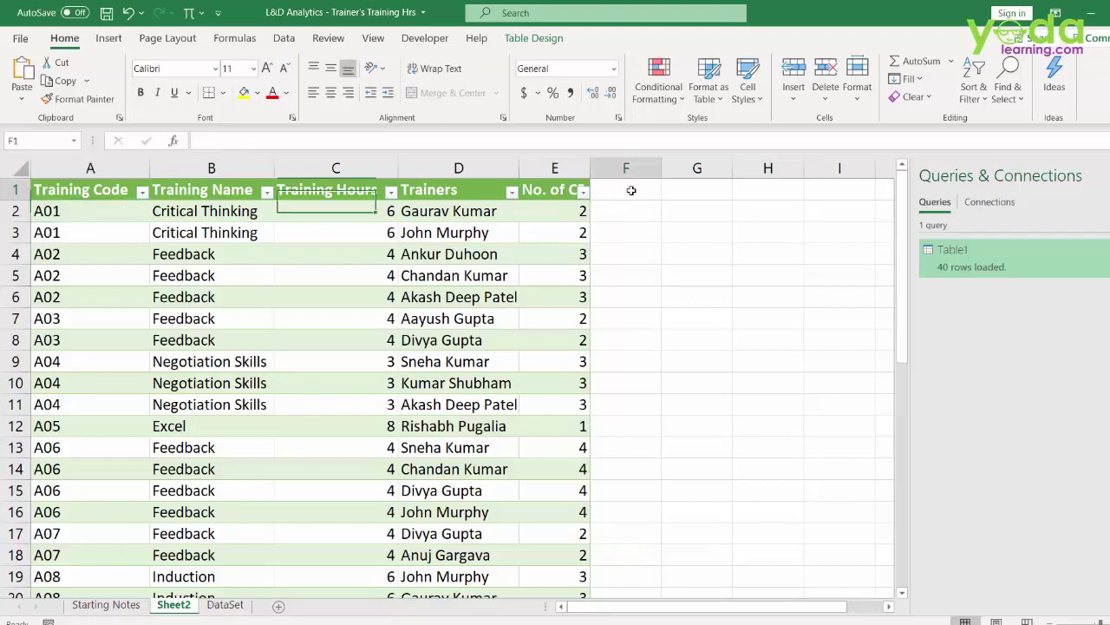
pyautogui.write('Hr')
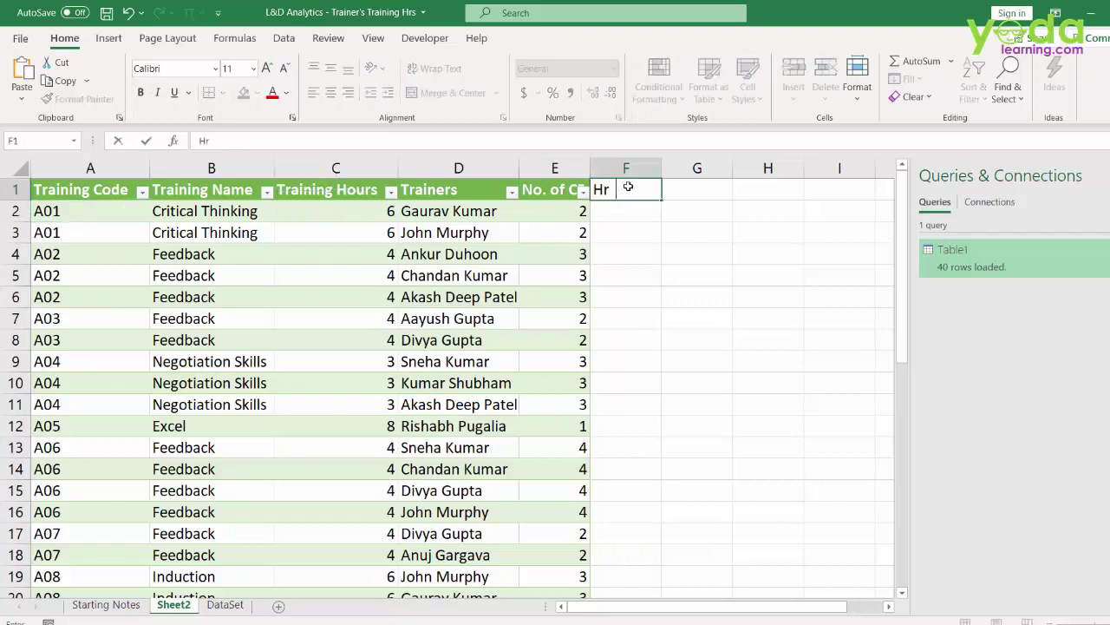
pyautogui.write('s Creduit')
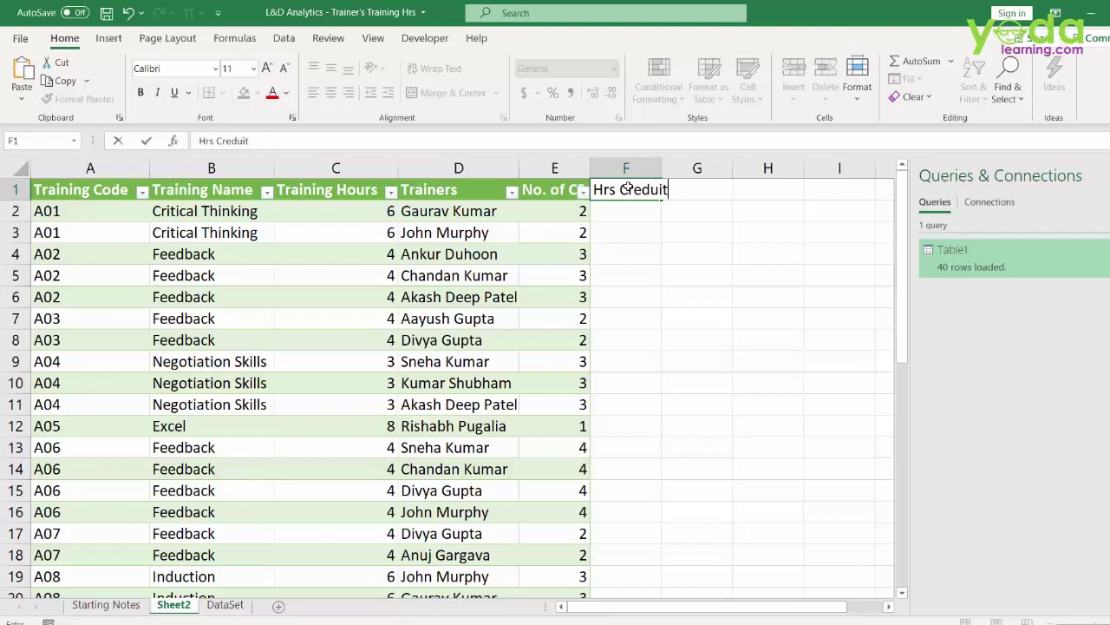
pyautogui.press('BackSpace')
pyautogui.press('BackSpace')
pyautogui.press('BackSpace')
pyautogui.write('it')
pyautogui.press('Tab')
# Step: Enter =[@[Training Hours]]/[@[No. of CF]] in F2 for every row
pyautogui.click(633, 210)
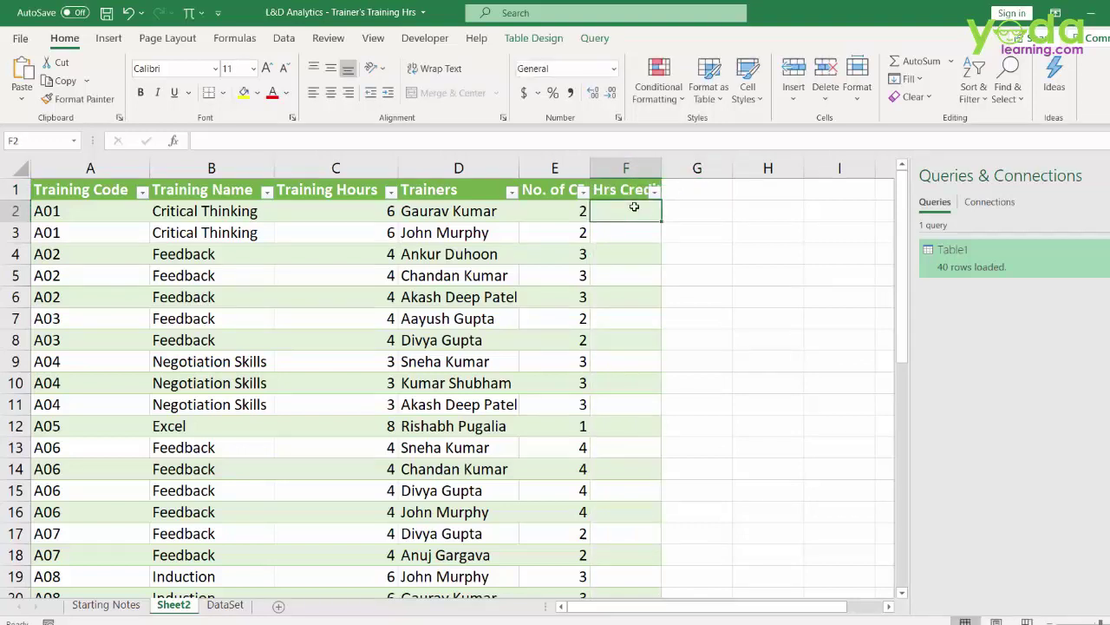
pyautogui.write('=')
pyautogui.press('Left')
pyautogui.press('Left')
pyautogui.press('Left')
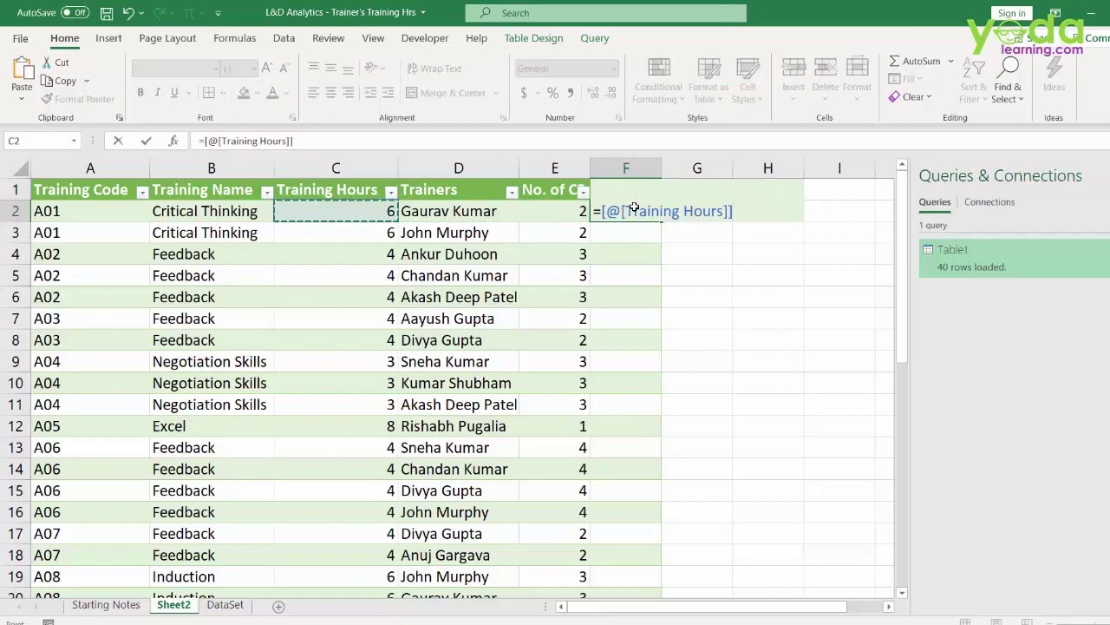
pyautogui.write('/')
pyautogui.press('Left')
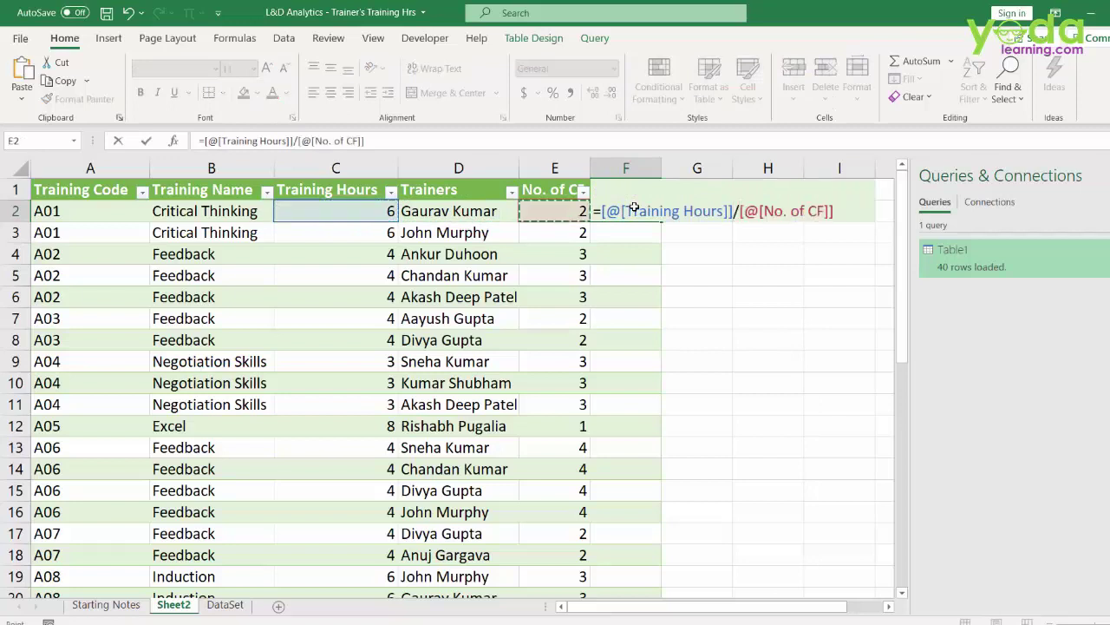
pyautogui.press('Return')
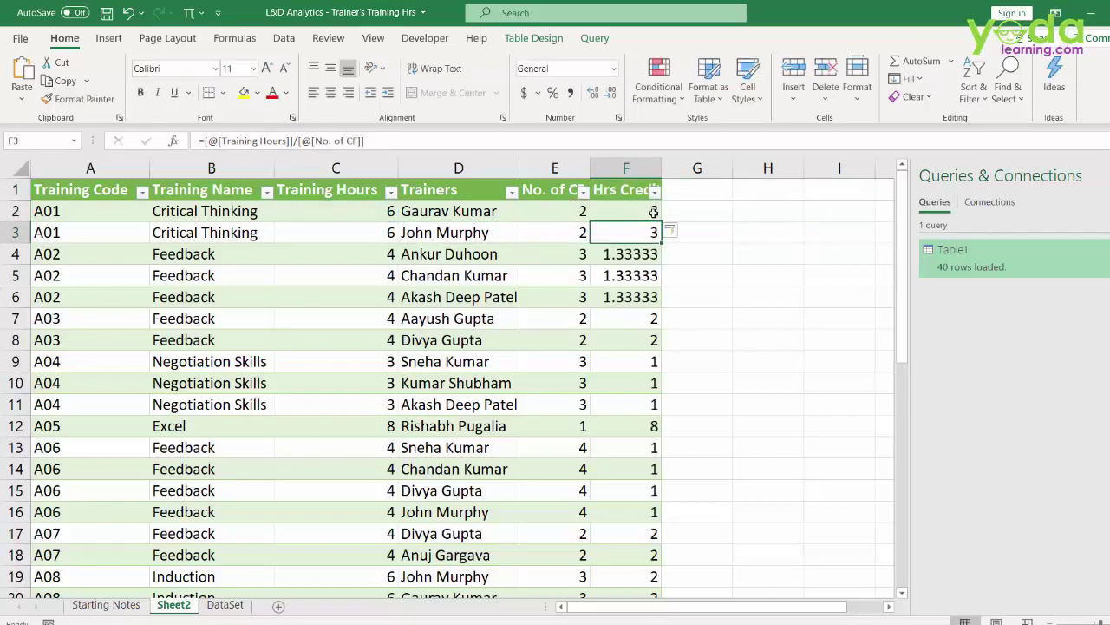
# Step: Apply Comma Style to Hrs Credit so it shows two decimals, e.g. 3.00 for A01
pyautogui.click(627, 167)
pyautogui.click(570, 92)
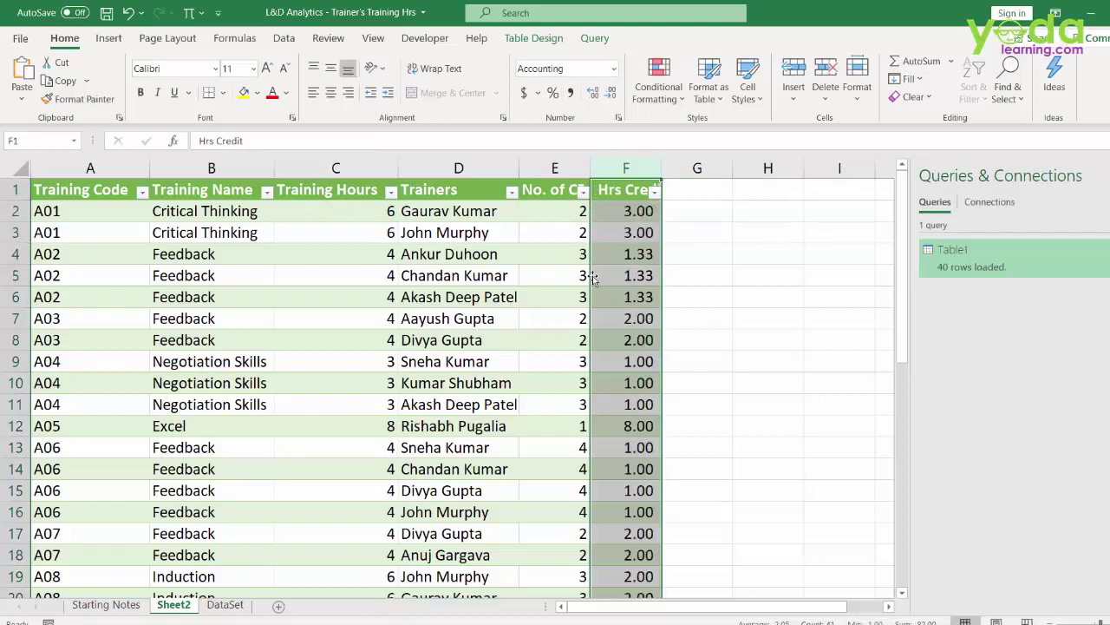
pyautogui.click(628, 256)
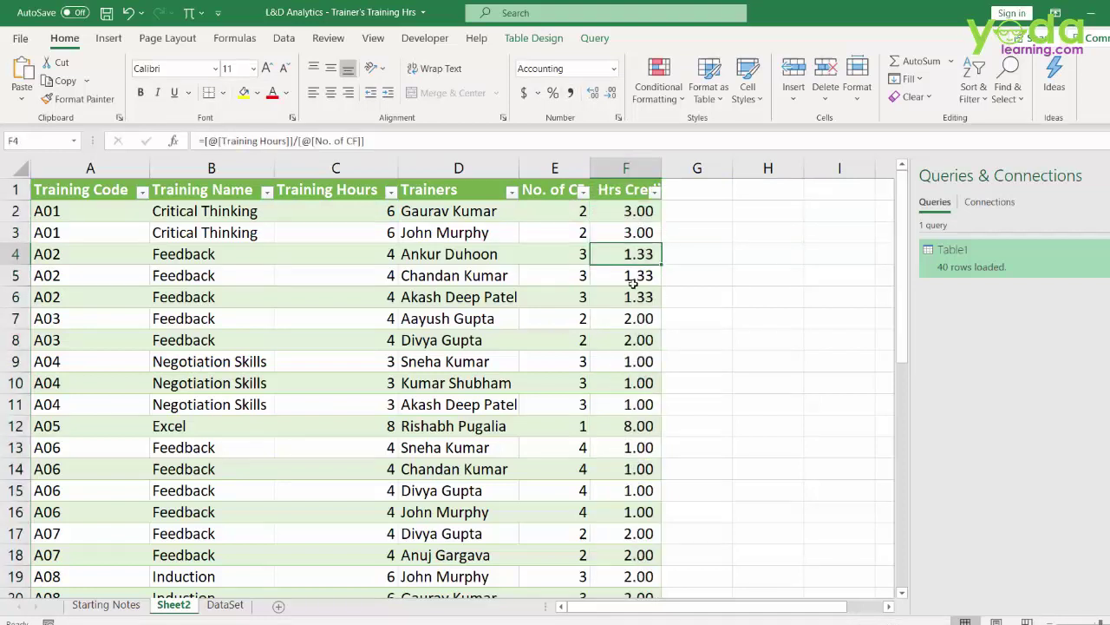
pyautogui.hotkey('ctrl', 'a')
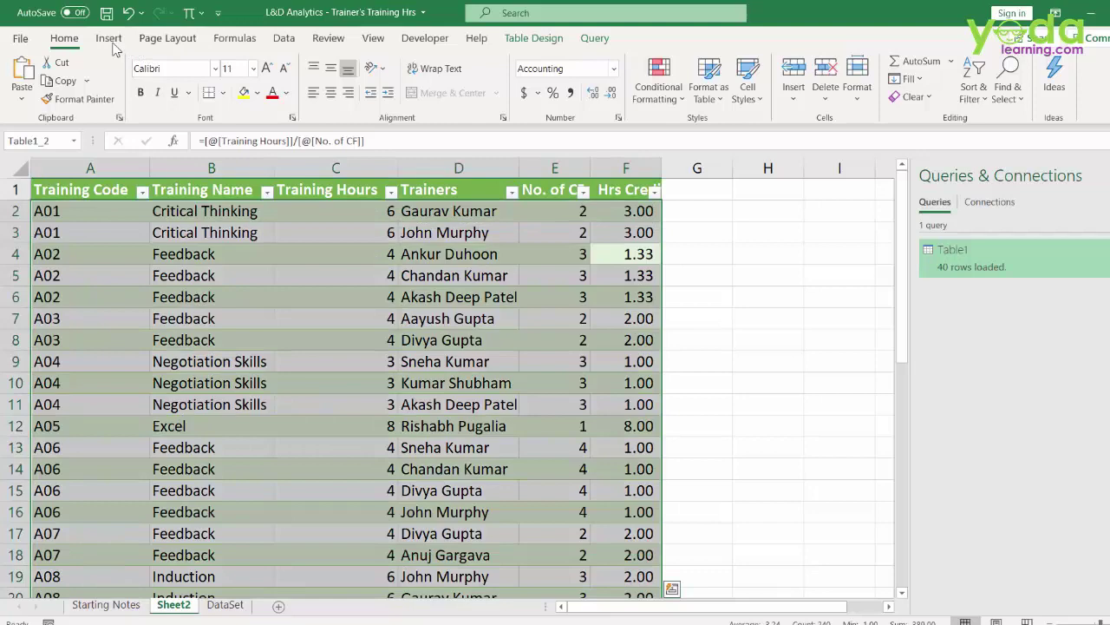
# Step: Insert a PivotTable from the training table on a new sheet
pyautogui.click(110, 39)
pyautogui.click(28, 77)
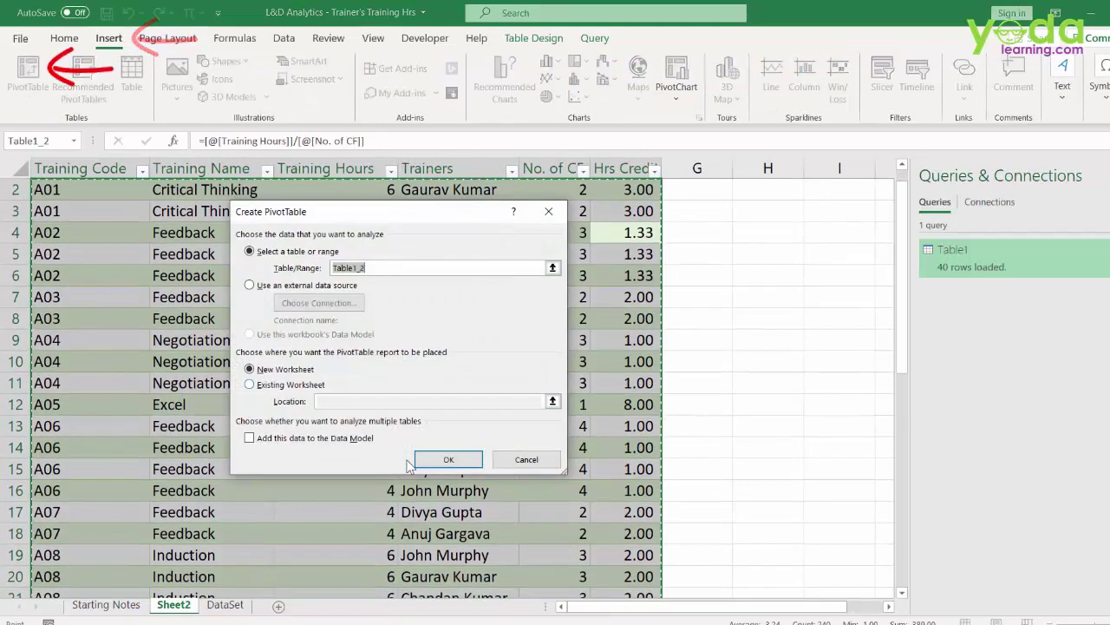
pyautogui.click(451, 463)
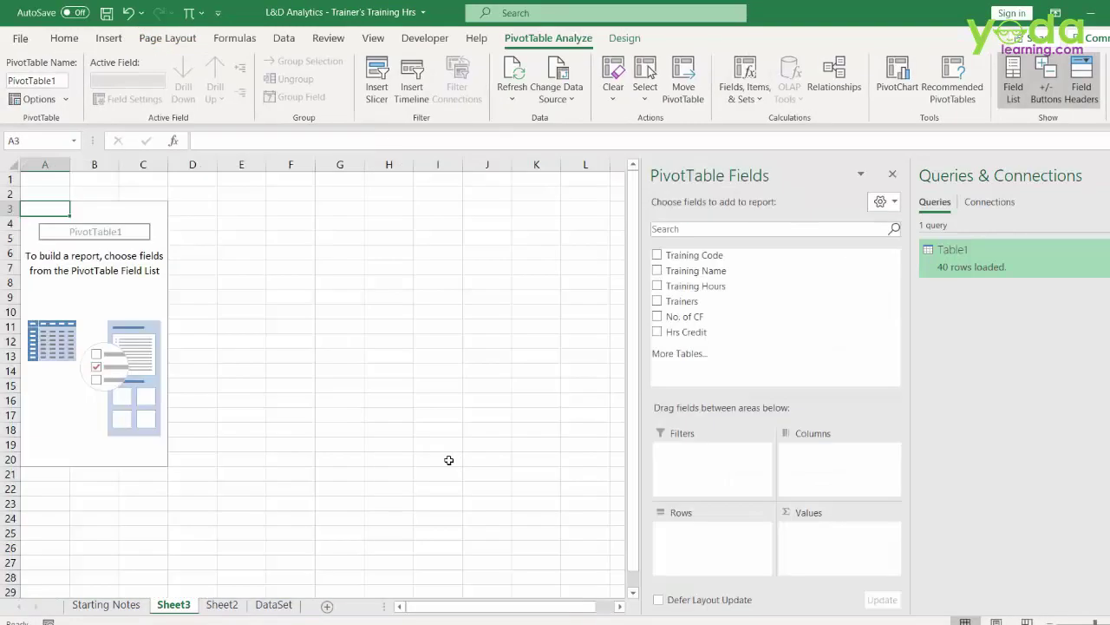
# Step: Turn on Classic PivotTable layout in the pivot table's Display options
pyautogui.rightClick(94, 296)
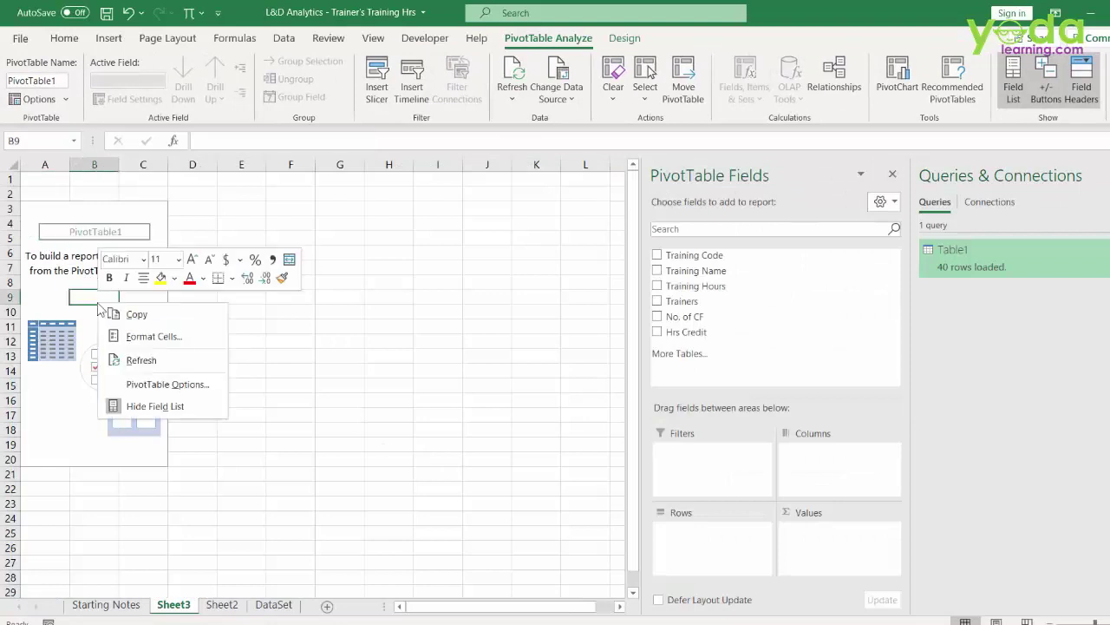
pyautogui.click(168, 387)
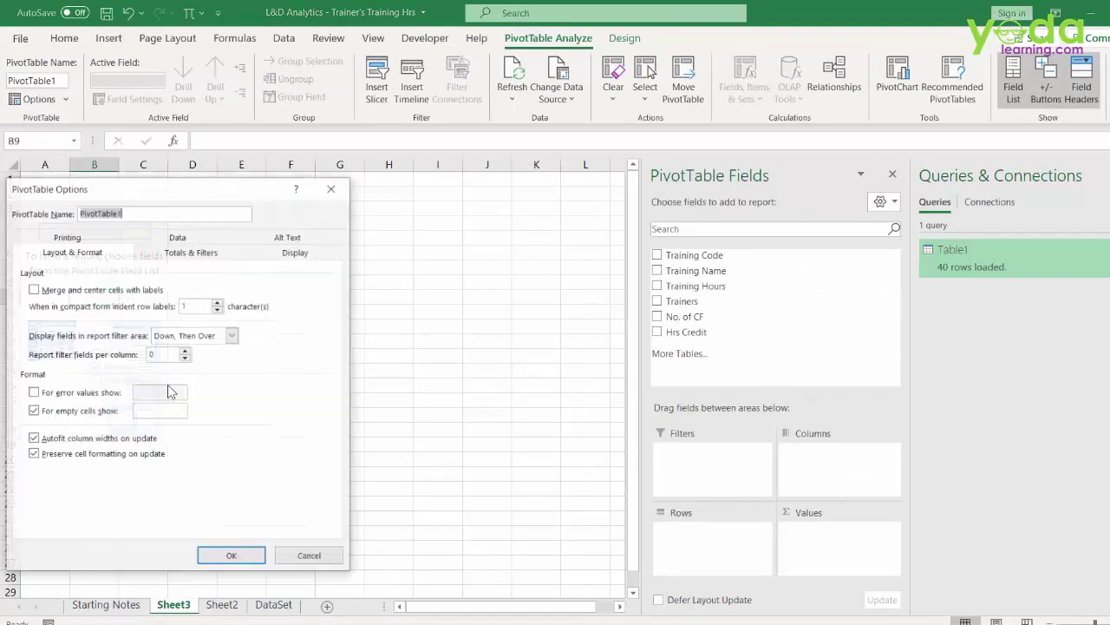
pyautogui.click(295, 251)
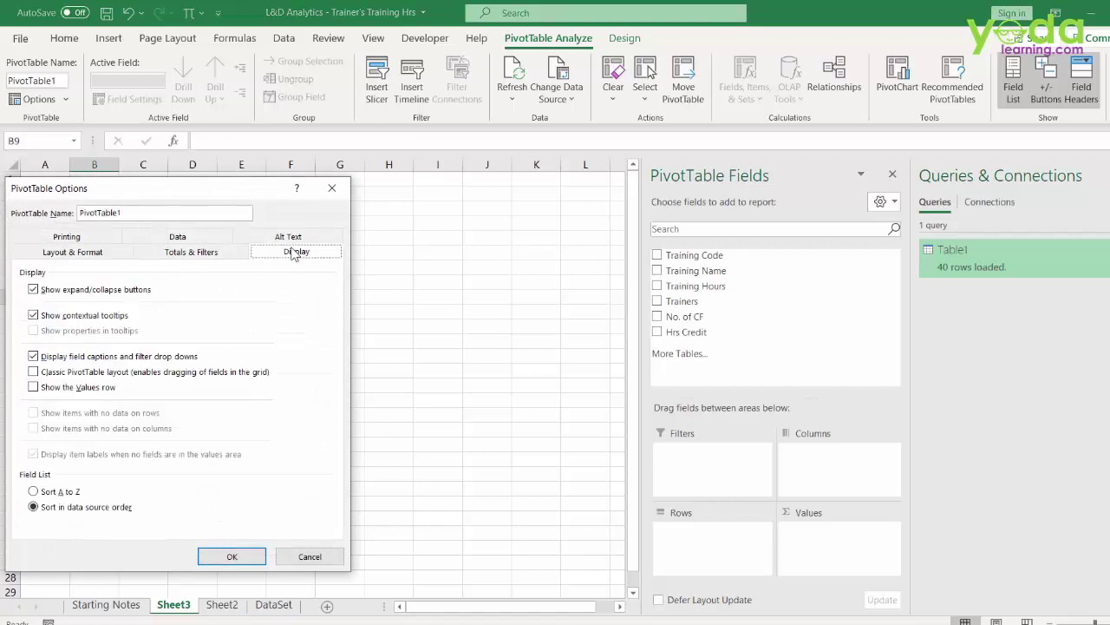
pyautogui.moveTo(295, 251)
pyautogui.mouseDown()
pyautogui.moveTo(51, 373)
pyautogui.moveTo(312, 377)
pyautogui.moveTo(651, 252)
pyautogui.moveTo(660, 325)
pyautogui.moveTo(660, 257)
pyautogui.moveTo(552, 218)
pyautogui.moveTo(70, 156)
pyautogui.moveTo(33, 192)
pyautogui.moveTo(100, 345)
pyautogui.moveTo(117, 338)
pyautogui.mouseUp()
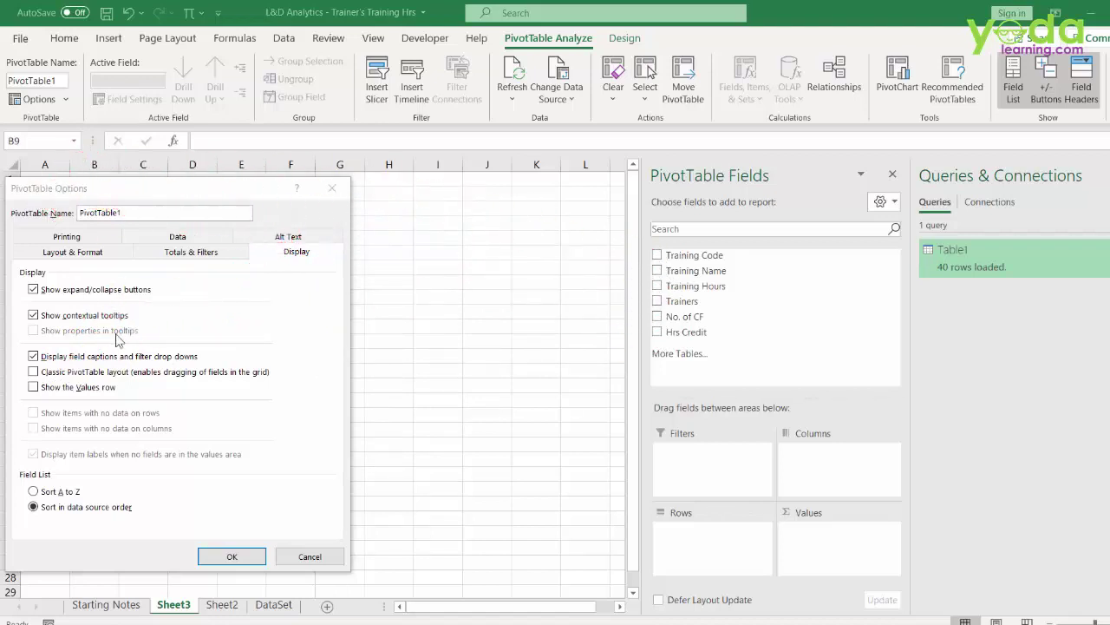
pyautogui.click(77, 371)
# Step: Put Trainers in the rows and Sum of Hrs Credit in the values
pyautogui.click(231, 556)
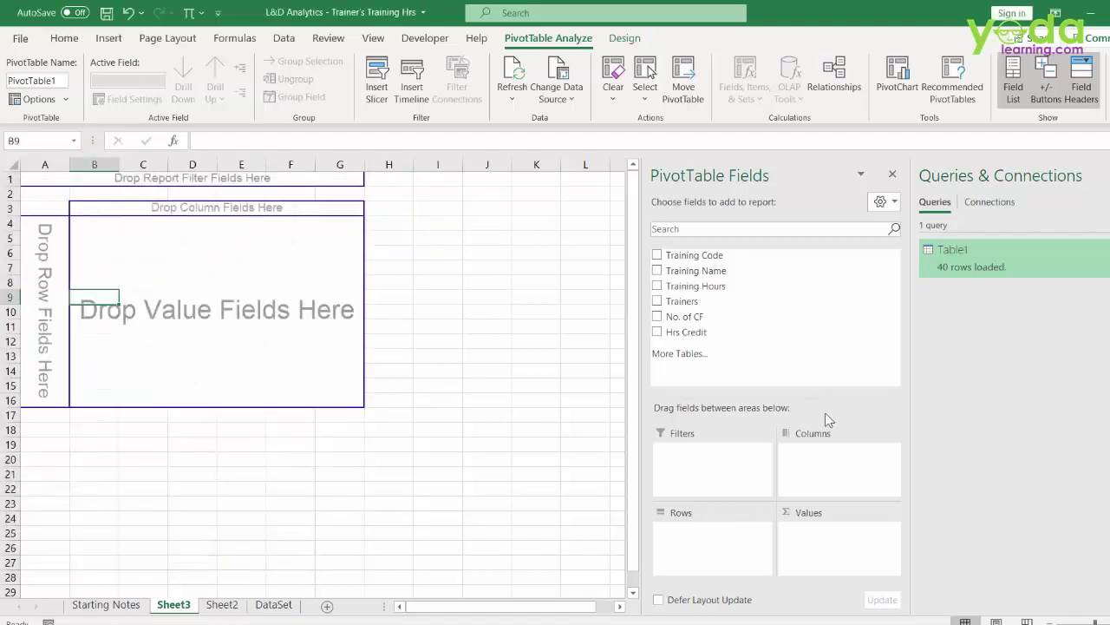
pyautogui.moveTo(699, 300); pyautogui.dragTo(45, 314)
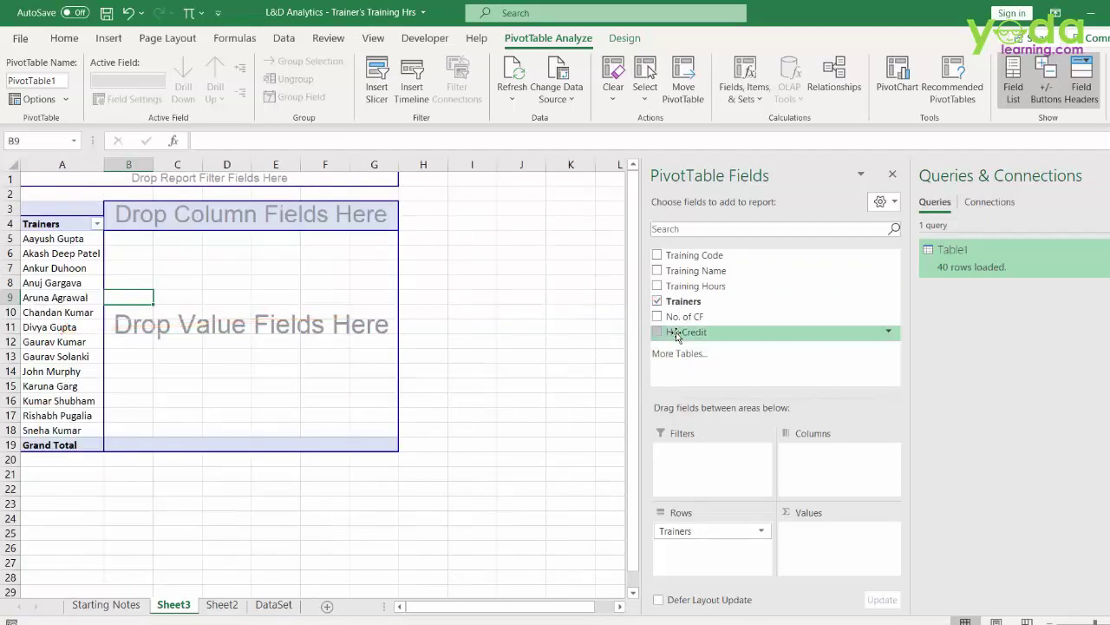
pyautogui.moveTo(676, 336)
pyautogui.mouseDown()
pyautogui.moveTo(228, 300)
pyautogui.moveTo(292, 322)
pyautogui.moveTo(196, 331)
pyautogui.moveTo(235, 307)
pyautogui.mouseUp()
# Step: Show the Hrs Credit totals as whole numbers using Comma Style and Decrease Decimal
pyautogui.click(143, 165)
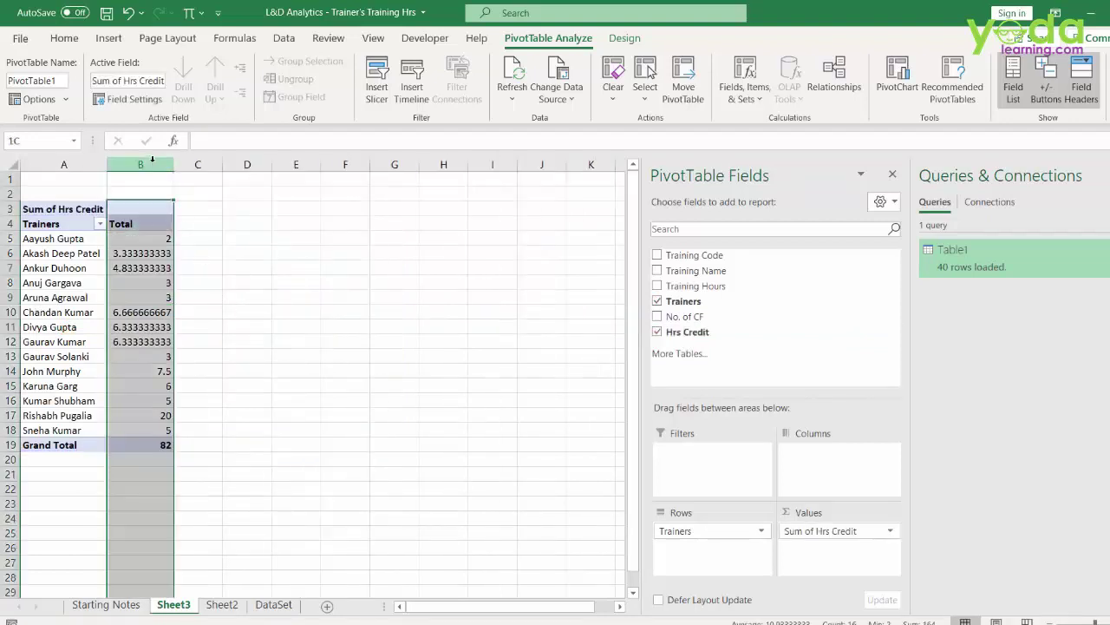
pyautogui.click(576, 97)
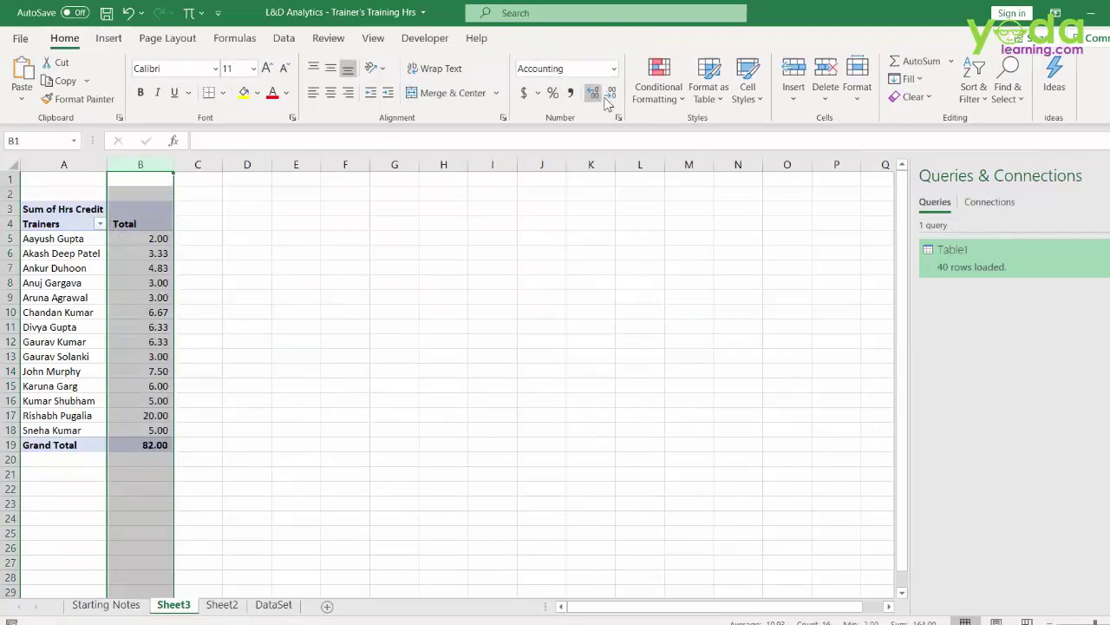
pyautogui.click(610, 91)
pyautogui.click(610, 92)
# Step: Sort trainers by total, largest to smallest: top 20, grand total 82
pyautogui.click(155, 265)
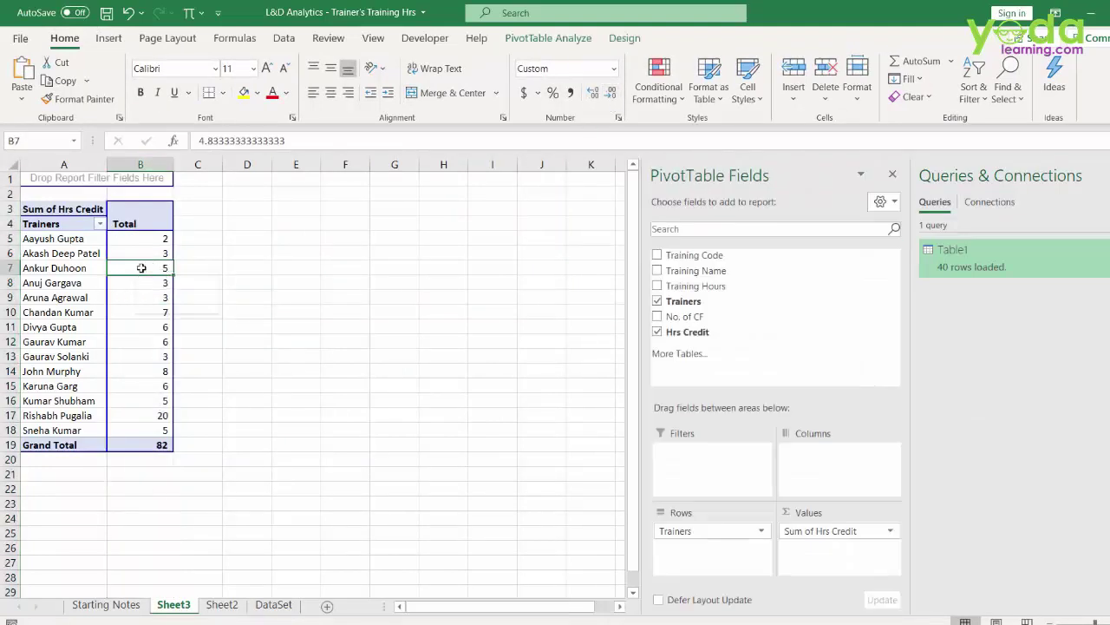
pyautogui.rightClick(141, 268)
pyautogui.moveTo(191, 375)
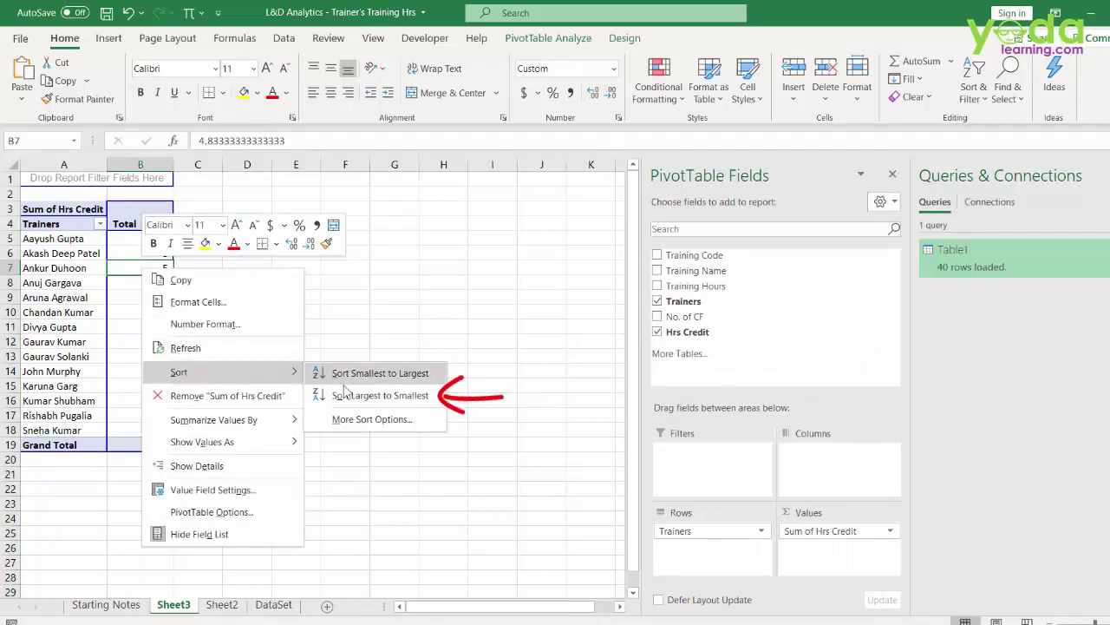
pyautogui.click(368, 395)
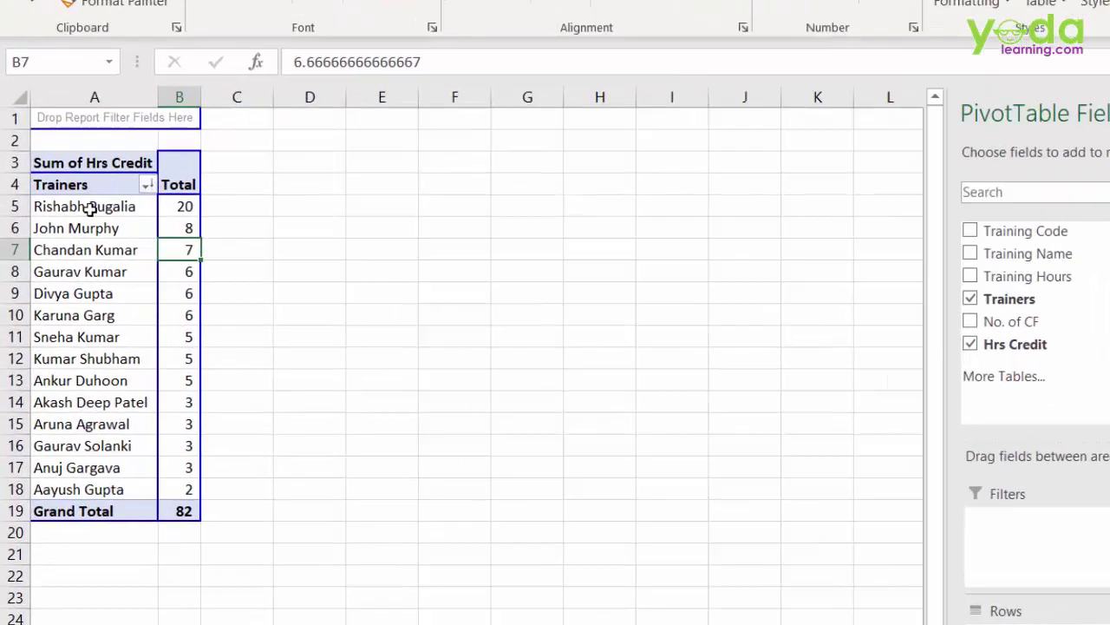
pyautogui.click(125, 238)
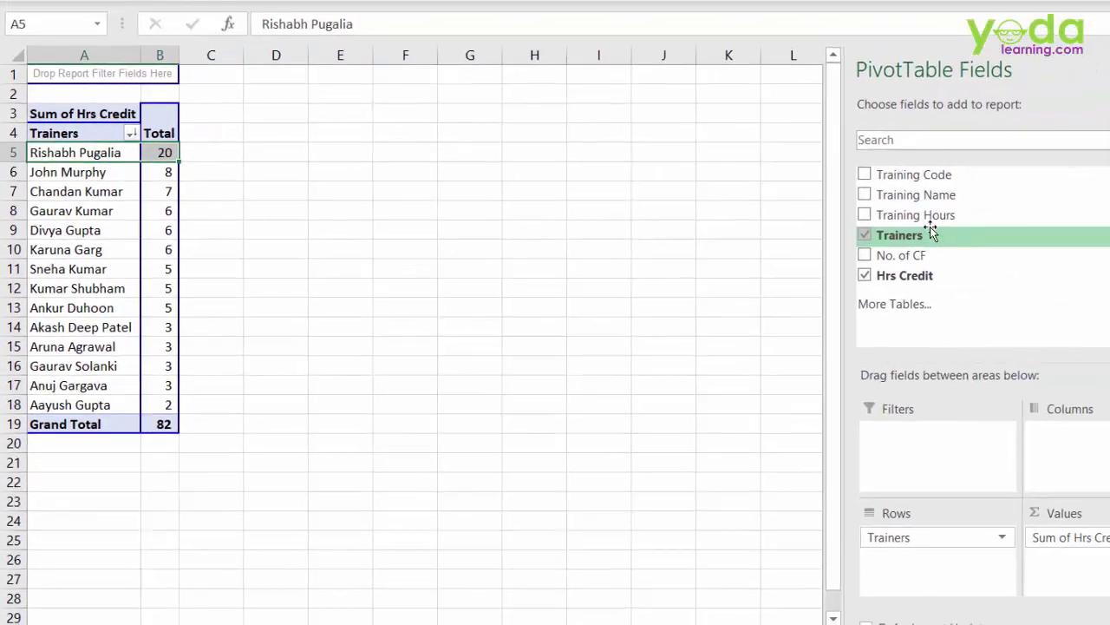
# Step: Add a Training Name slicer and place it beside the pivot table
pyautogui.rightClick(907, 199)
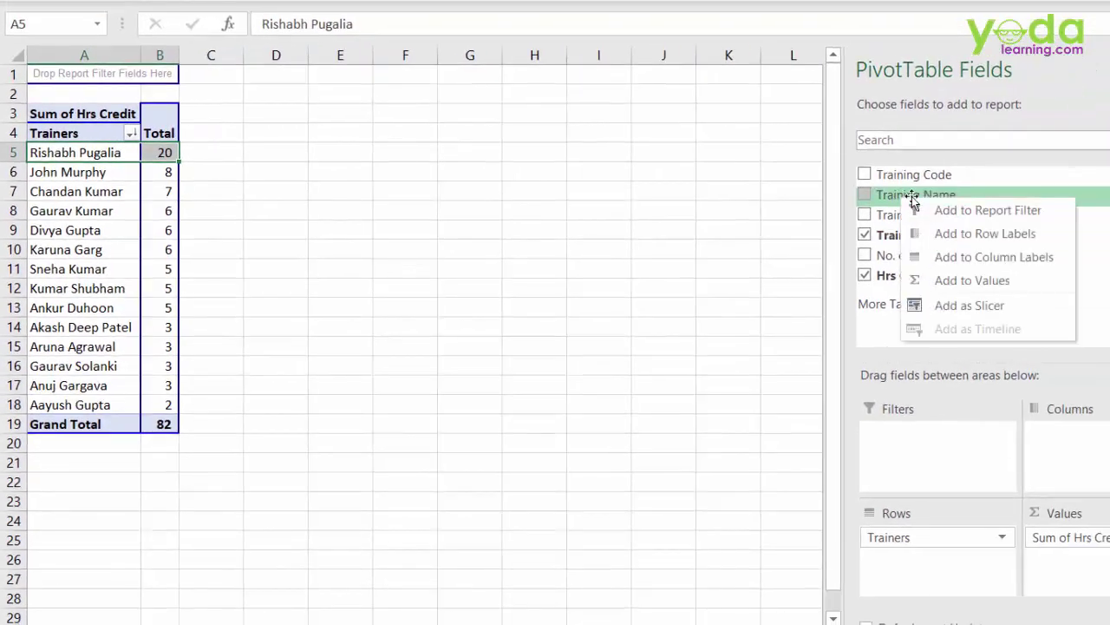
pyautogui.click(967, 312)
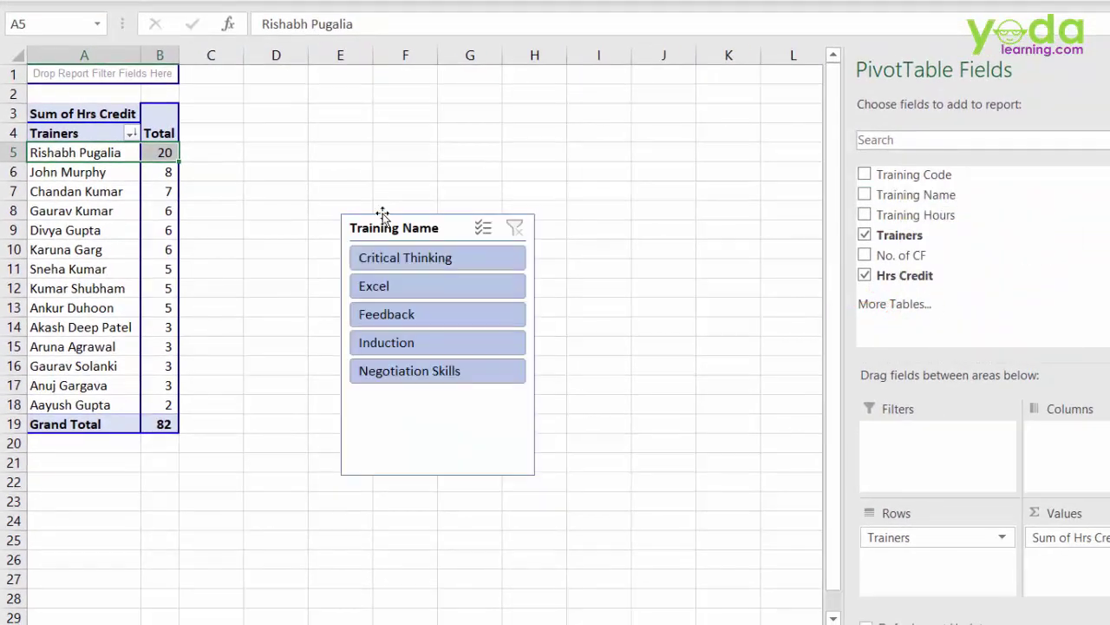
pyautogui.moveTo(391, 238); pyautogui.dragTo(256, 120)
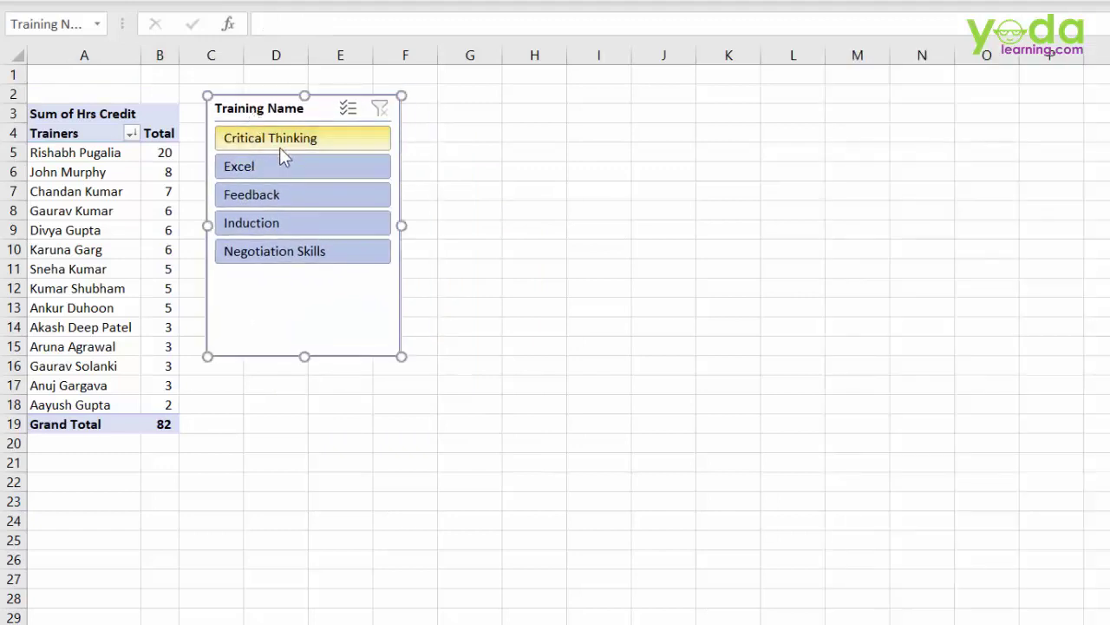
# Step: Filter by Critical Thinking, Feedback, Induction and Negotiation Skills, then clear the slicer filter
pyautogui.click(286, 149)
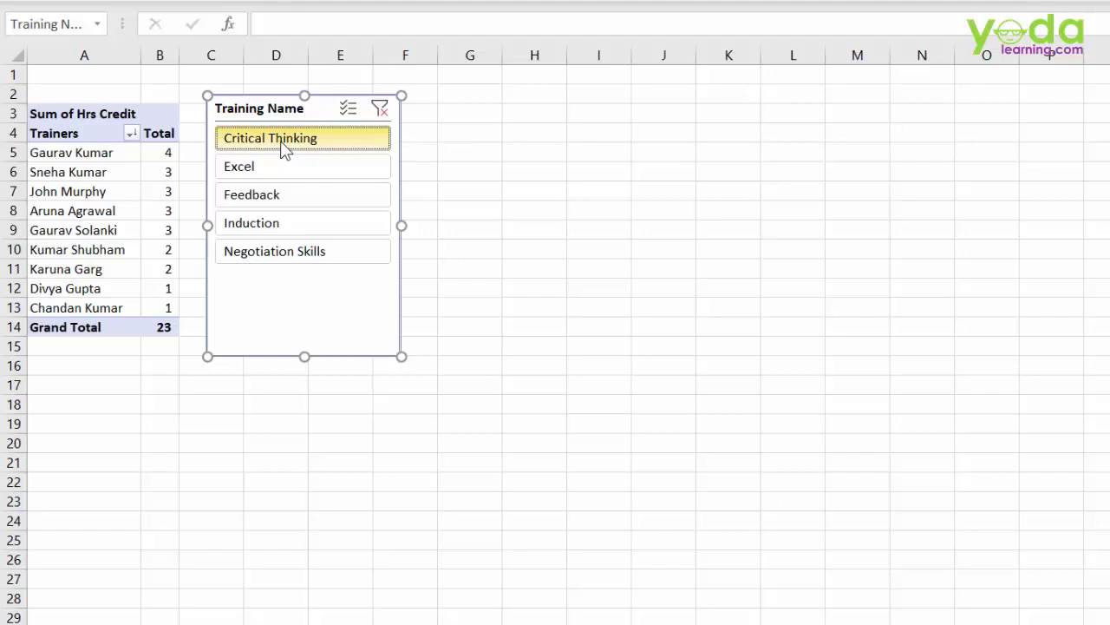
pyautogui.click(301, 202)
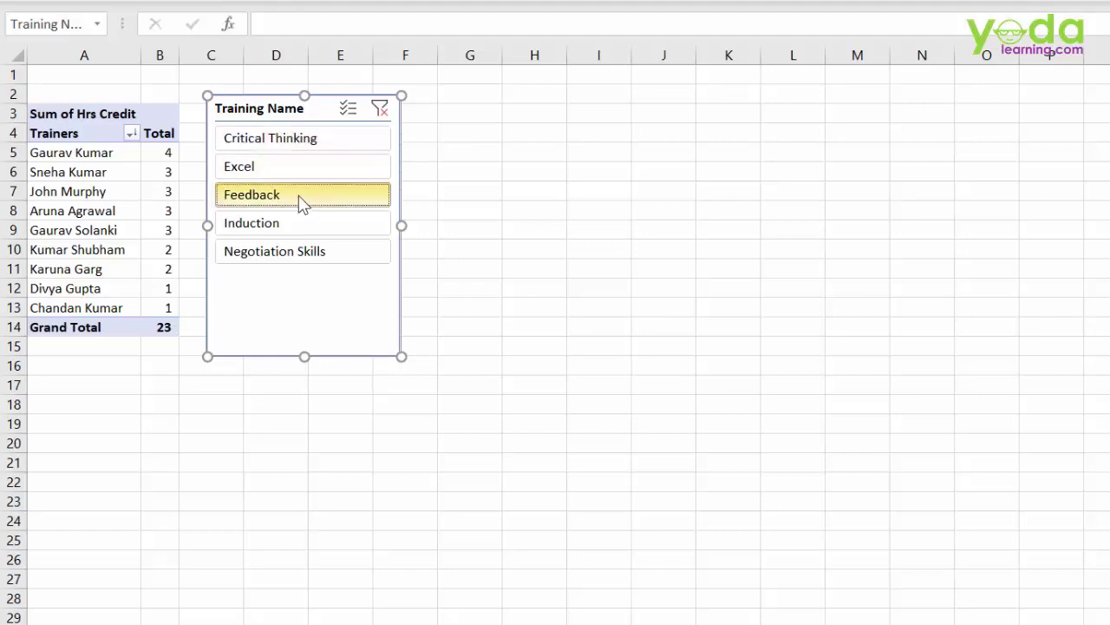
pyautogui.click(295, 226)
pyautogui.click(296, 253)
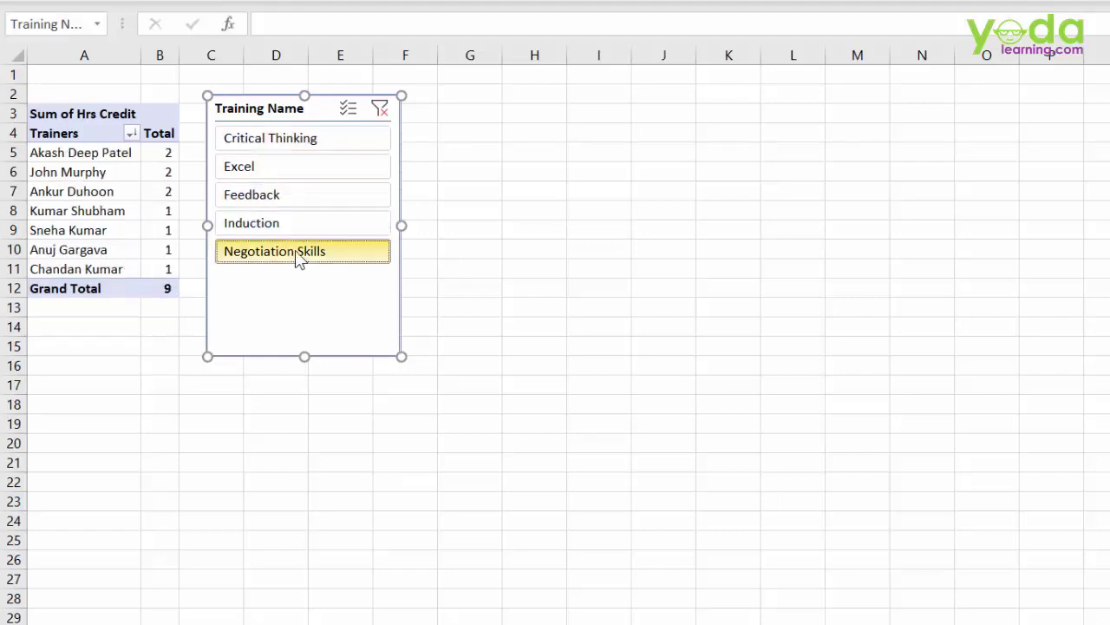
pyautogui.click(380, 110)
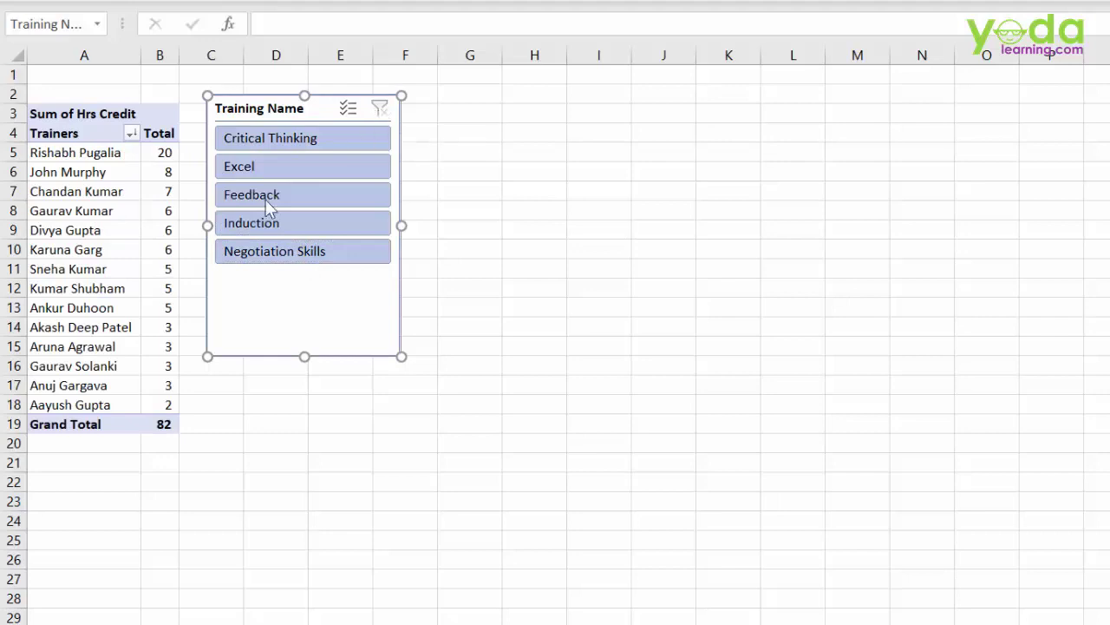
pyautogui.click(153, 217)
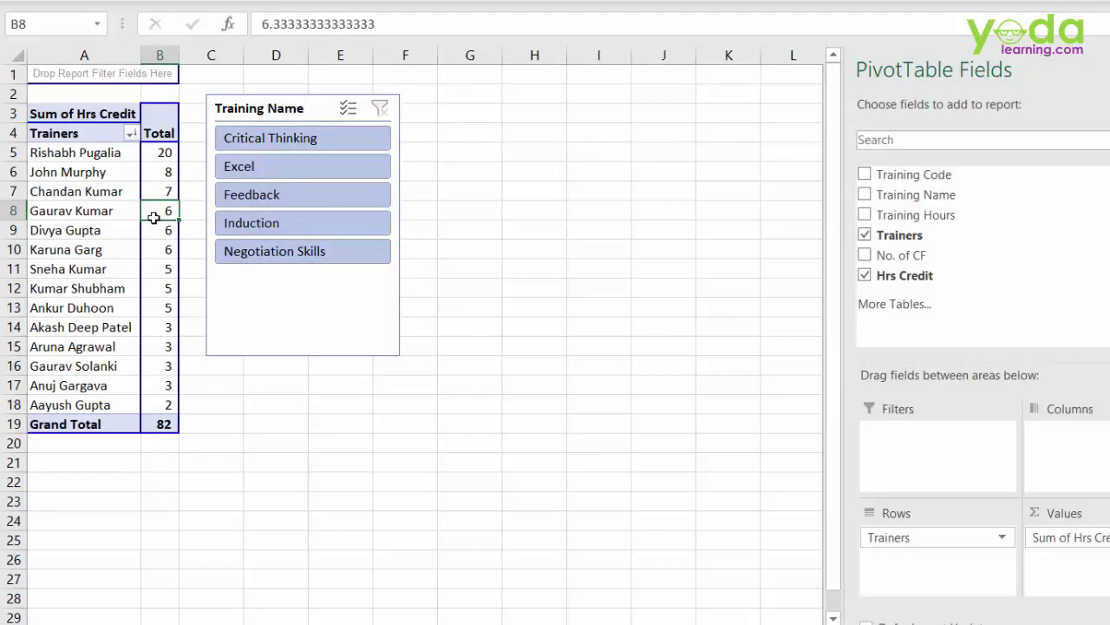
# Step: Create a pivot chart sheet with F11, then return to the training data sheet
pyautogui.press('F11')
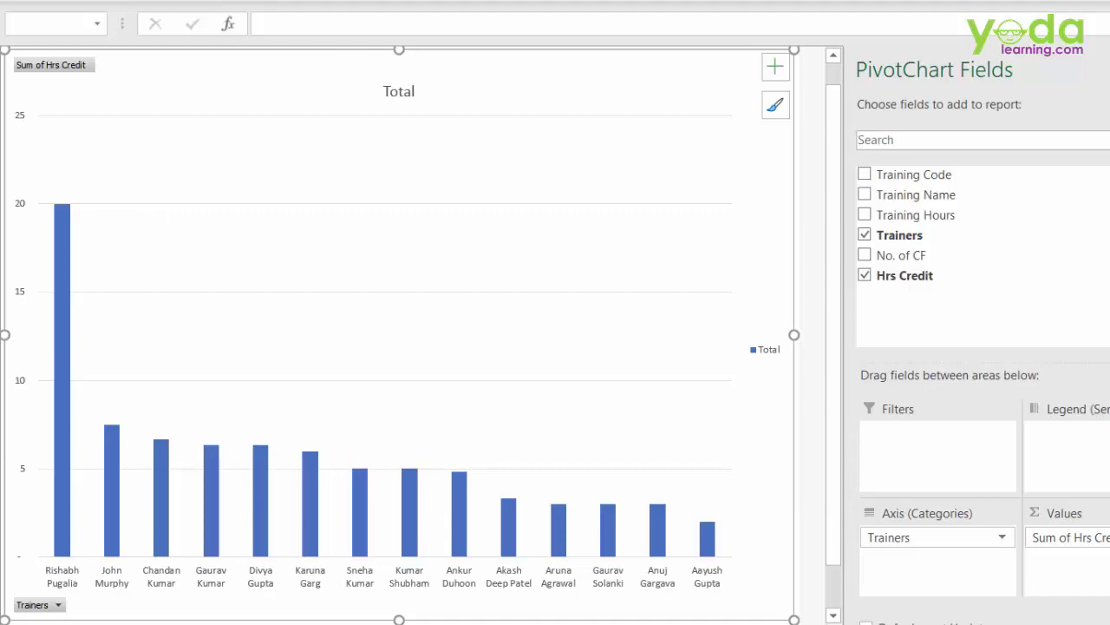
pyautogui.hotkey('ctrl', 'pageup')
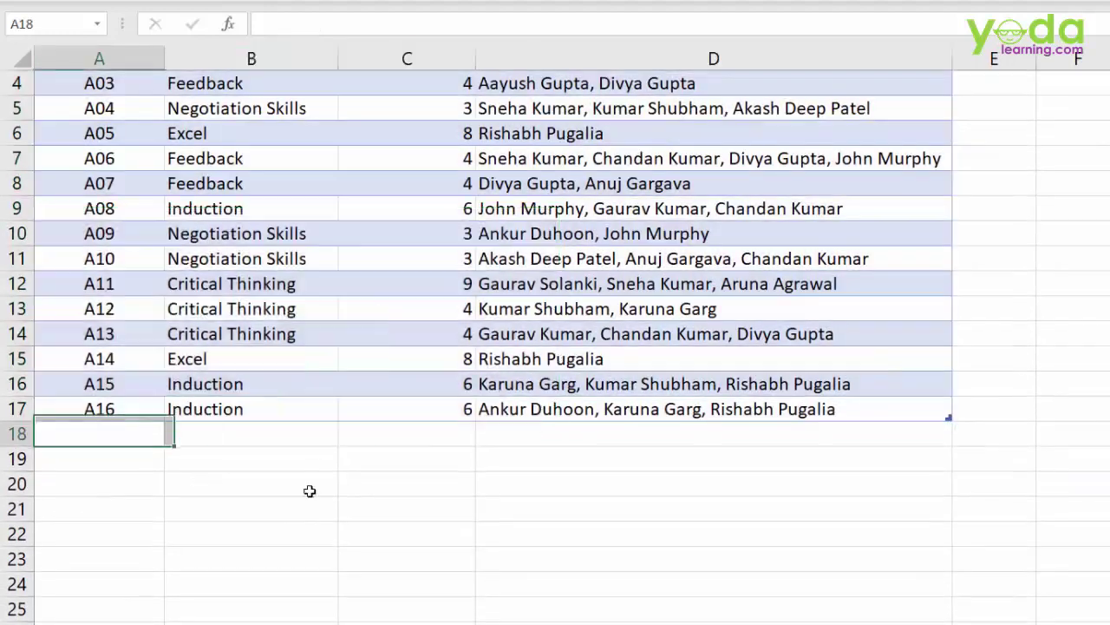
# Step: Enter training code A17, name Power BI and 12 hours in the new row
pyautogui.write('A17')
pyautogui.press('Tab')
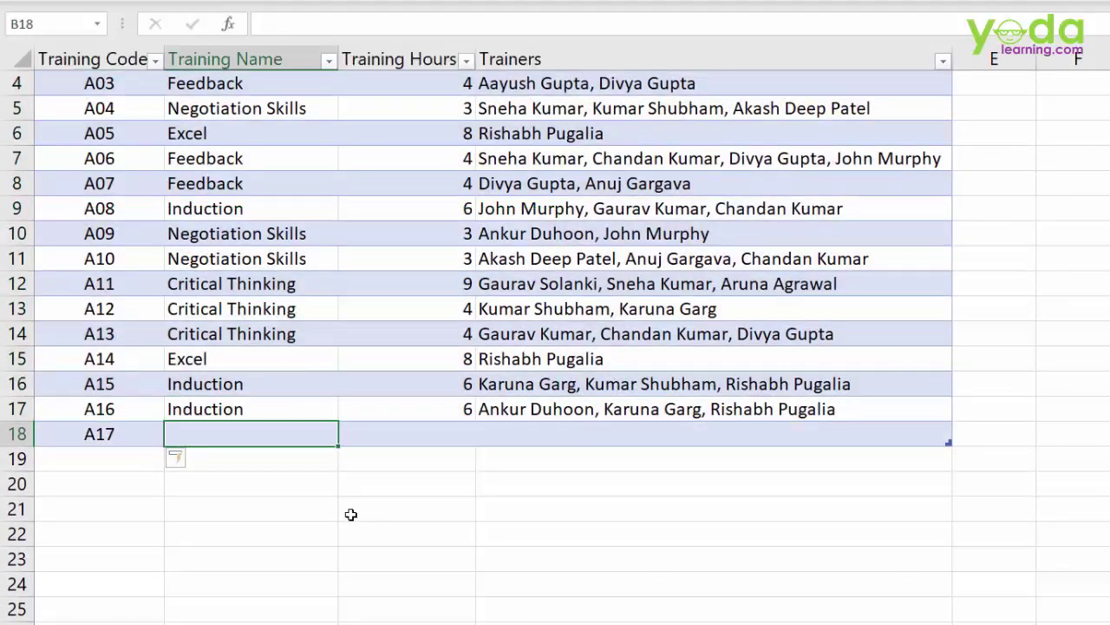
pyautogui.write('Power BU')
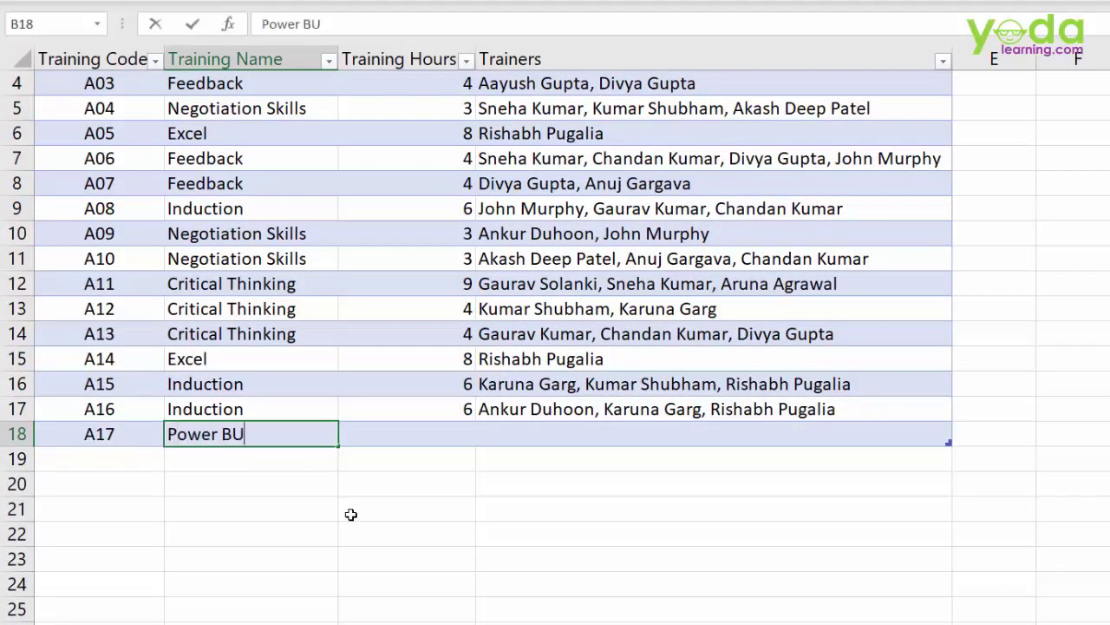
pyautogui.press('BackSpace')
pyautogui.write('I')
pyautogui.press('Tab')
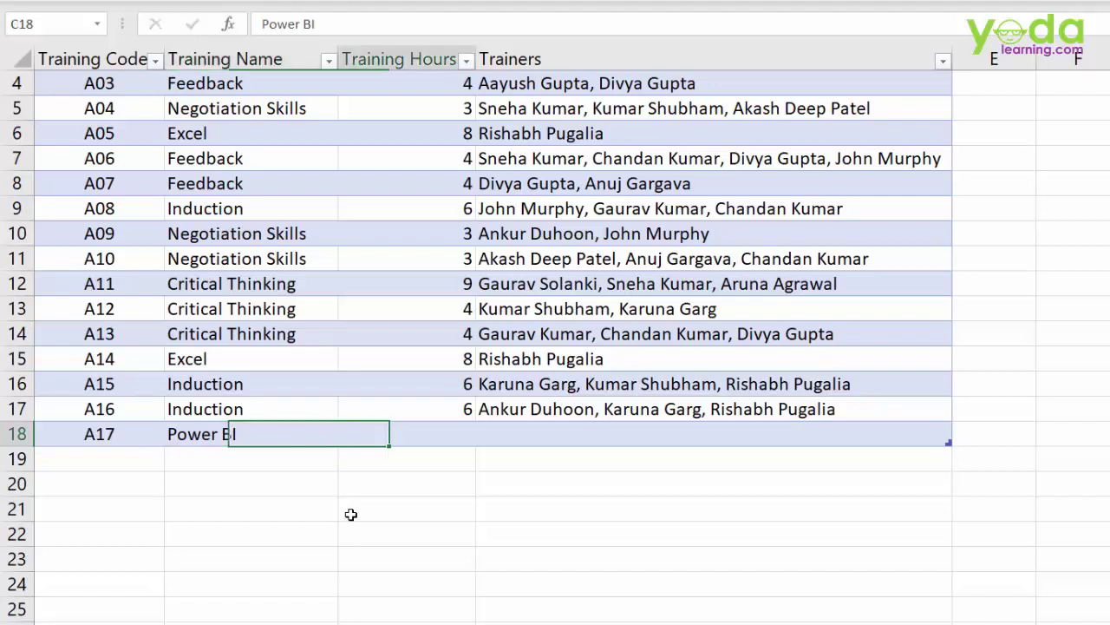
pyautogui.write('12')
pyautogui.press('Tab')
# Step: Enter the two trainers' names, comma-separated, in the Trainers cell and commit the row
pyautogui.write('R')
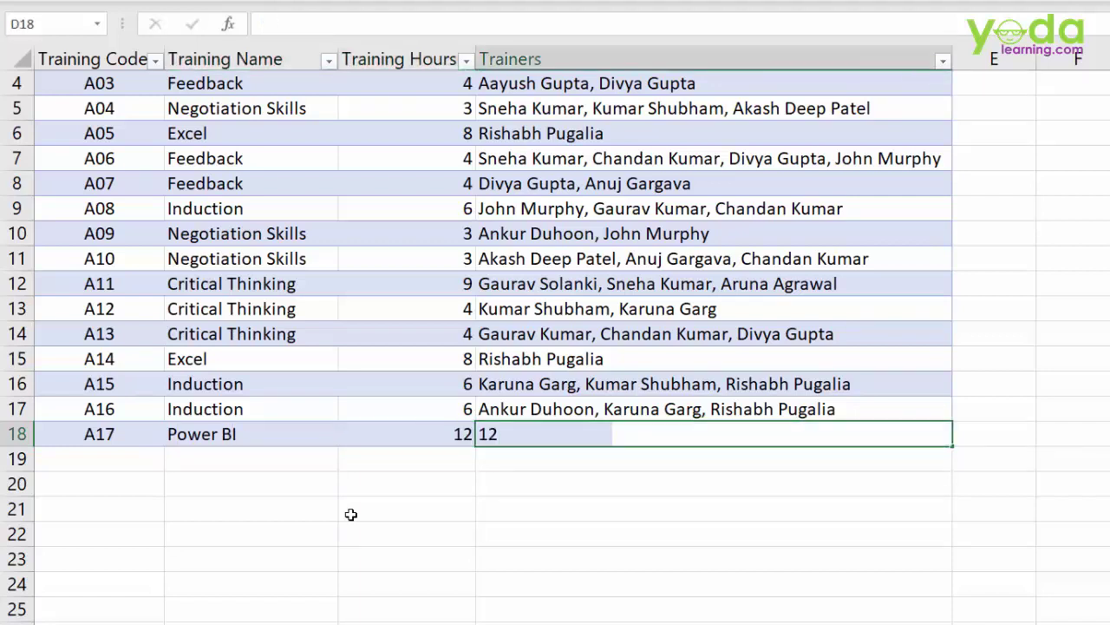
pyautogui.write('ishabh')
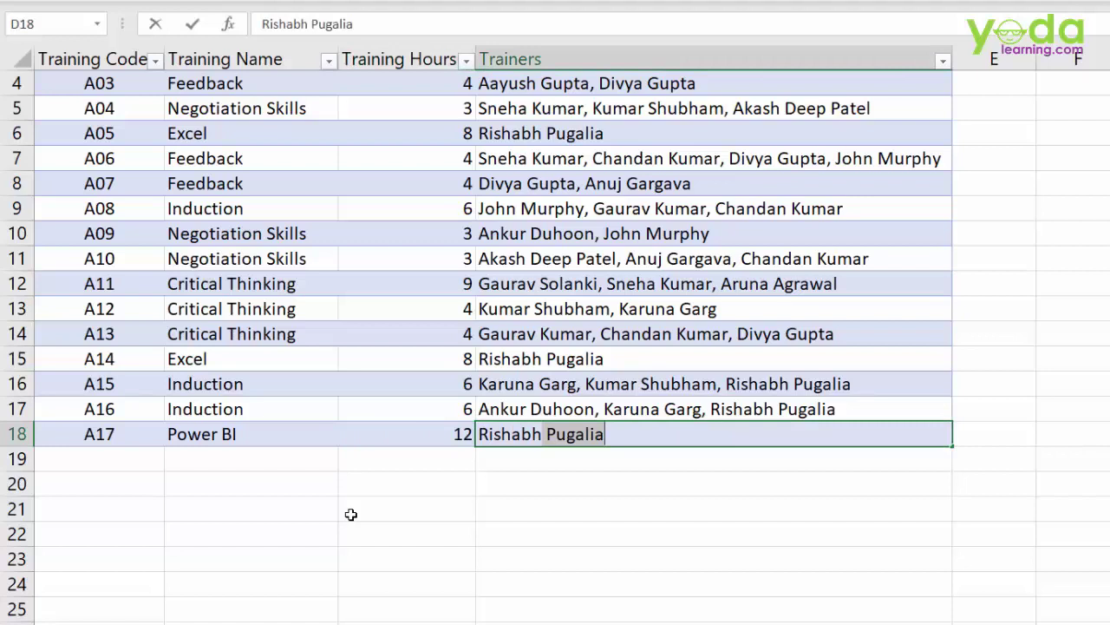
pyautogui.press('BackSpace')
pyautogui.press('BackSpace')
pyautogui.write(', ')
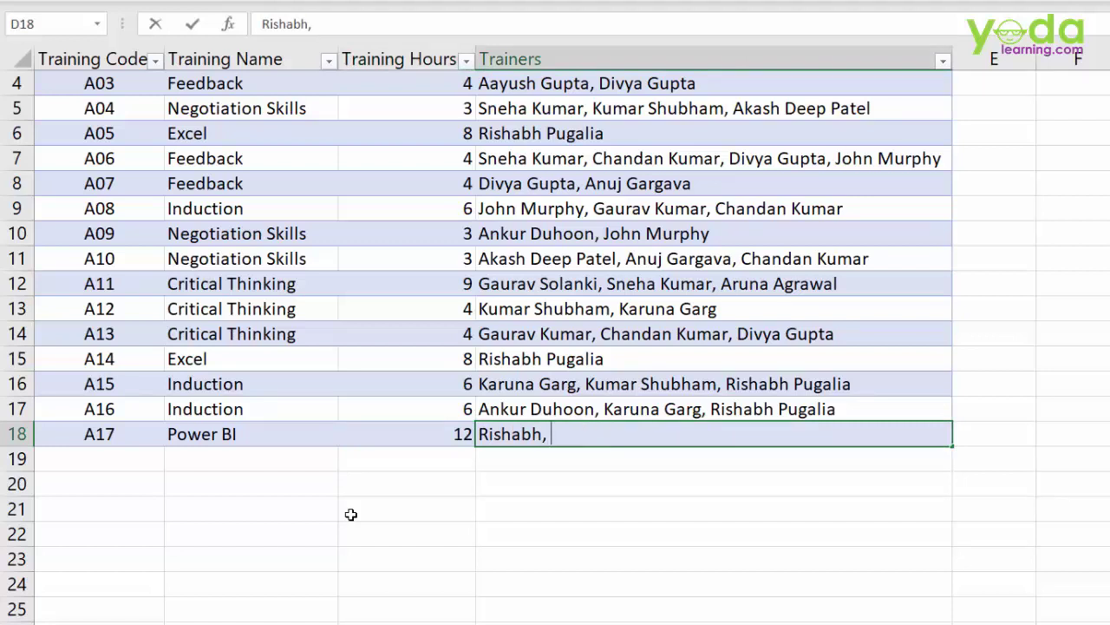
pyautogui.write('Bill Jele')
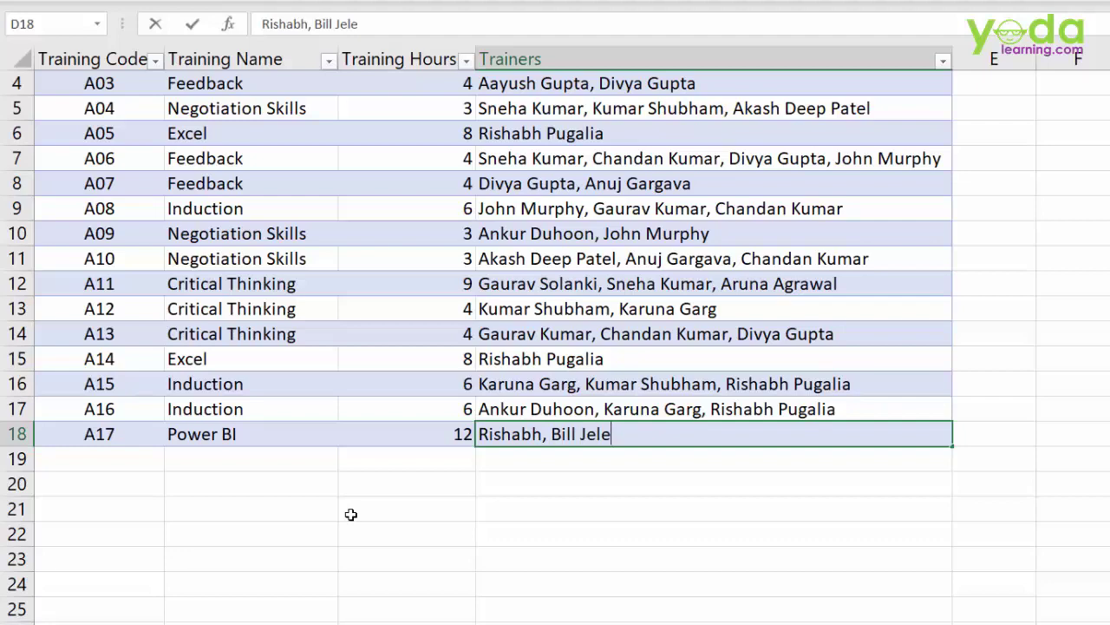
pyautogui.write('m')
pyautogui.press('BackSpace')
pyautogui.write('n')
pyautogui.press('Return')
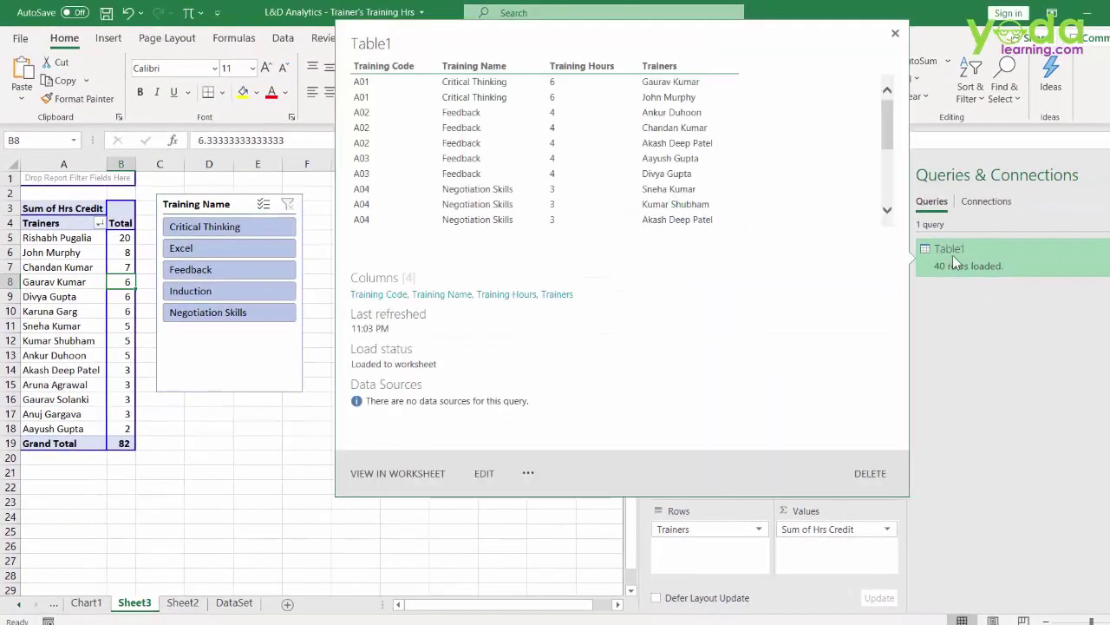
# Step: Refresh the Table1 query and the Sheet3 pivot table so the grand total becomes 94
pyautogui.rightClick(953, 255)
pyautogui.click(994, 352)
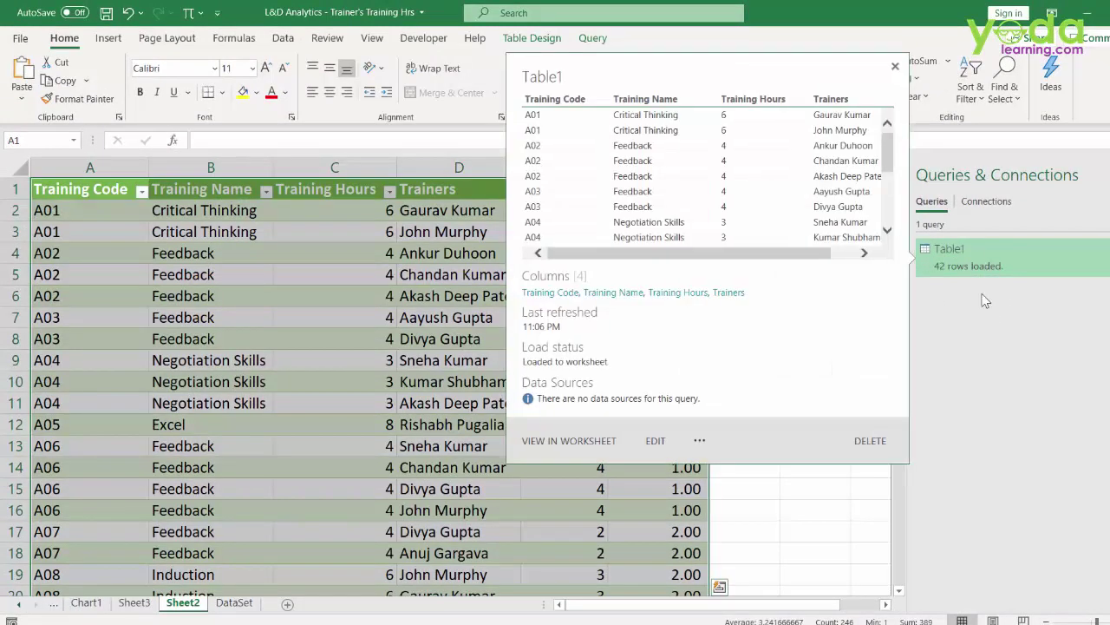
pyautogui.click(138, 604)
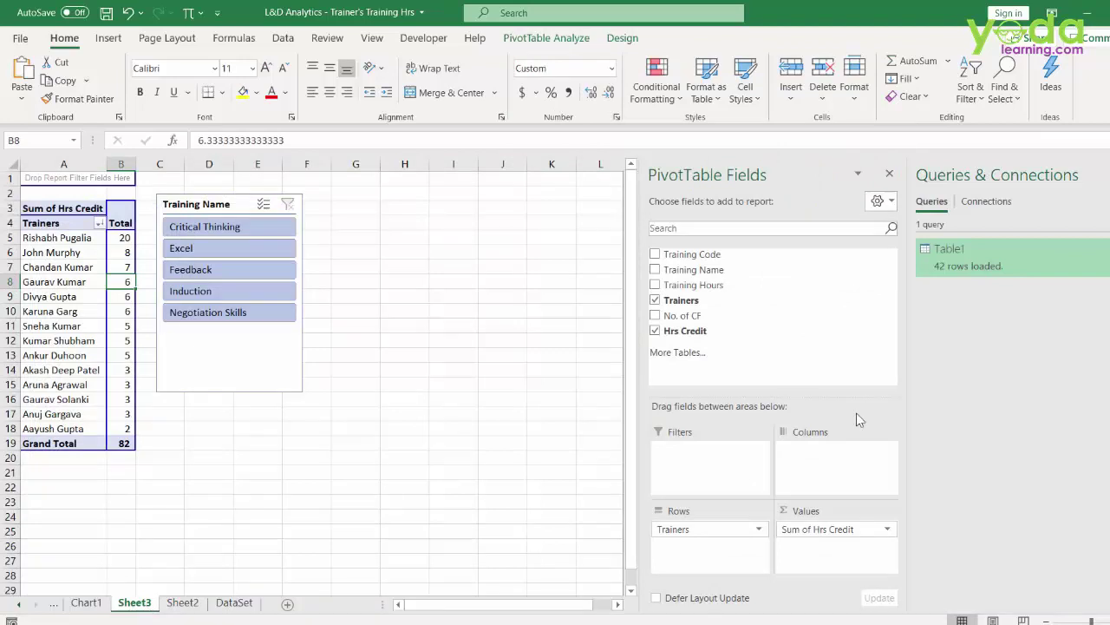
pyautogui.rightClick(102, 280)
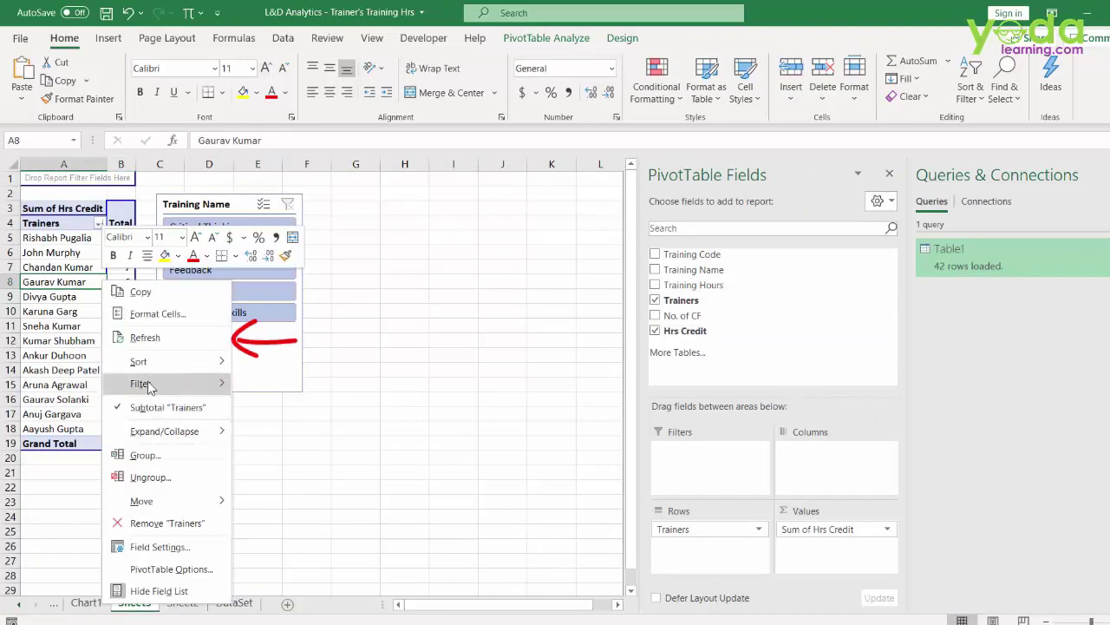
pyautogui.click(146, 338)
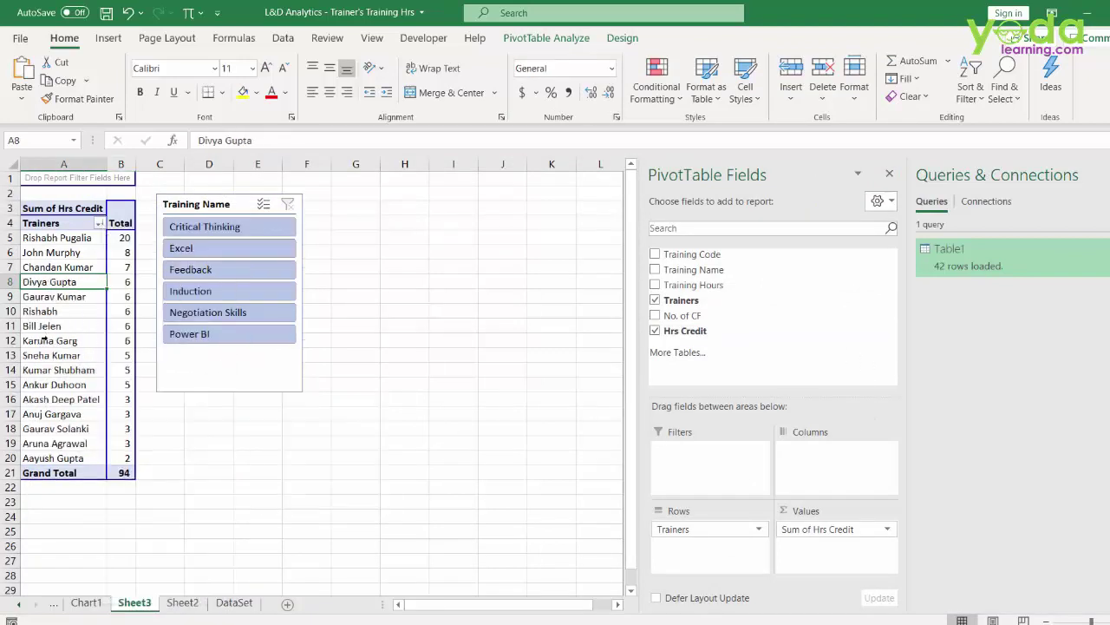
pyautogui.click(43, 323)
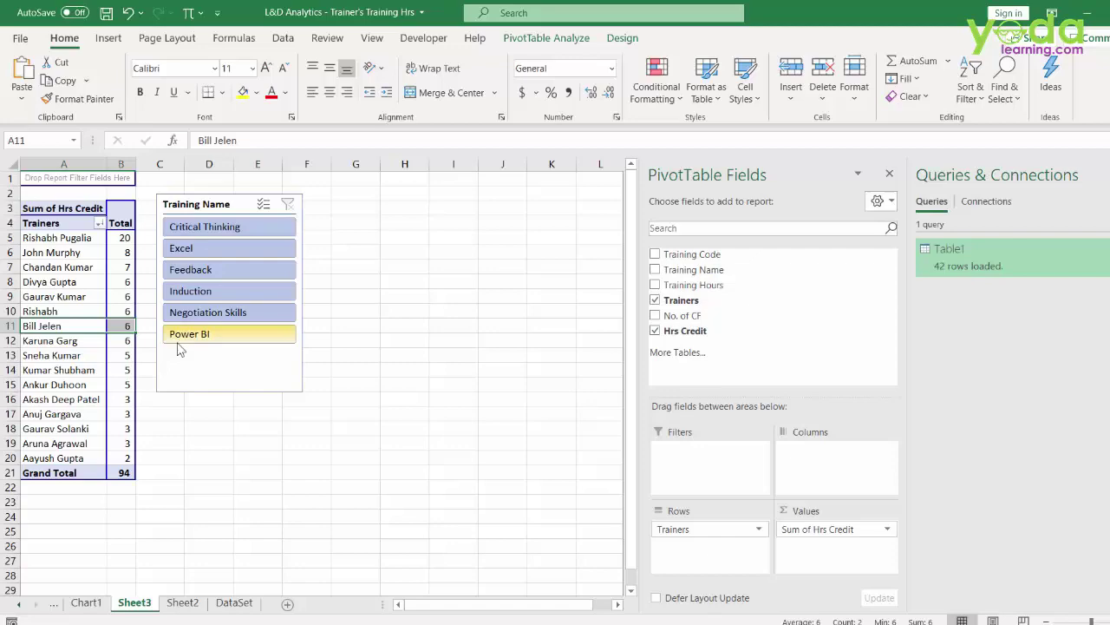
# Step: Go to the Starting Notes sheet
pyautogui.click(57, 604)
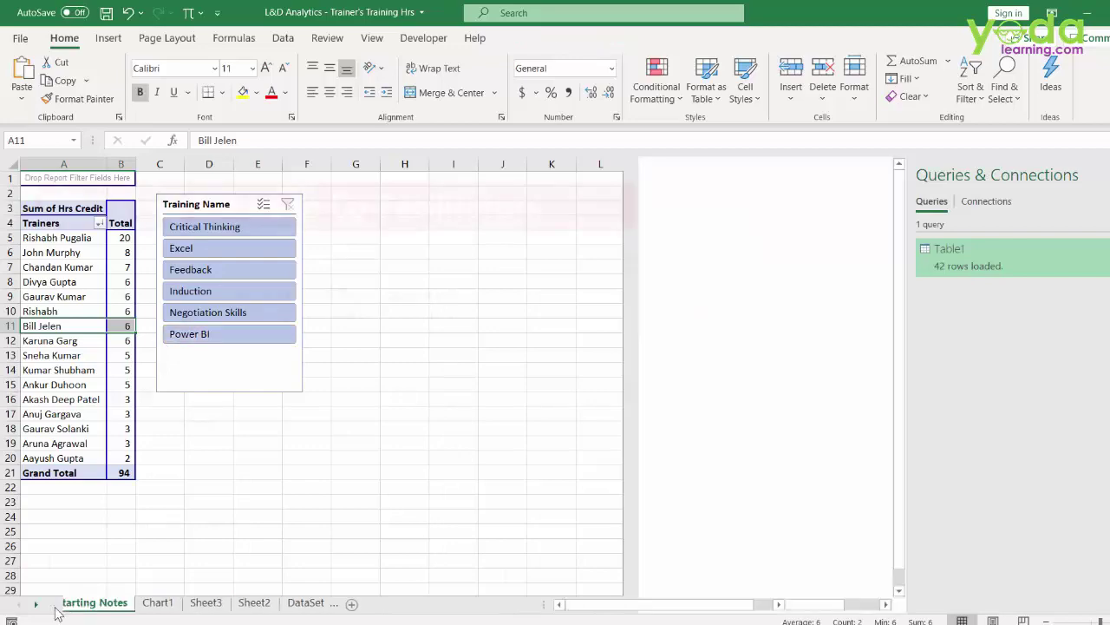